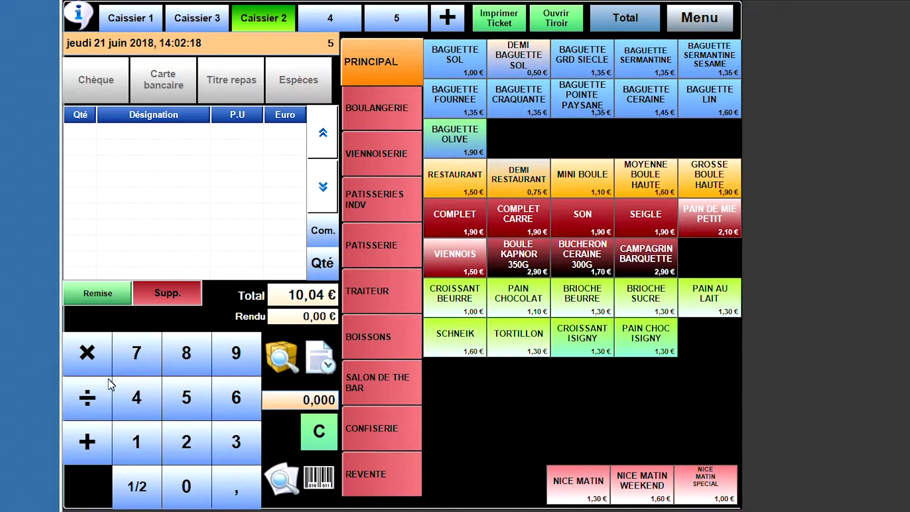
# - Finish the previous 10,04 € sale, leaving an empty ticket for Caissier 2
pyautogui.click(87, 397)
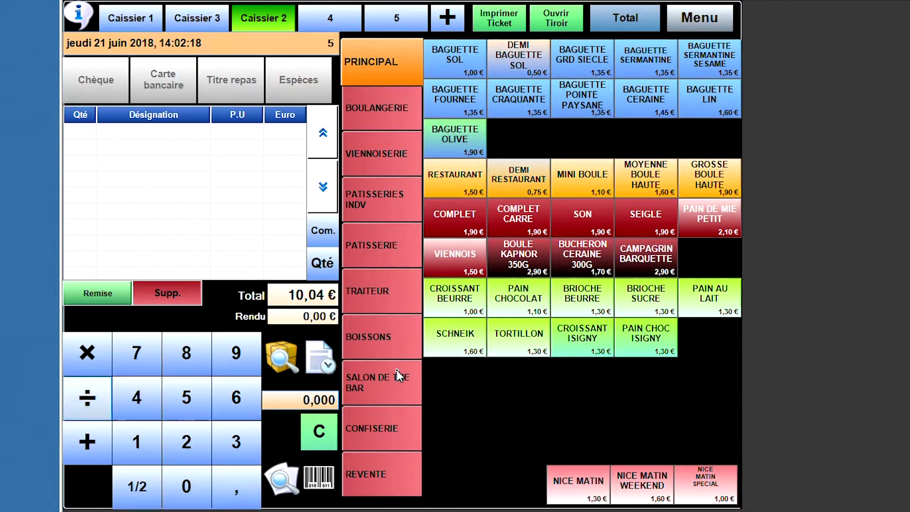
# - Ring up two Baguette Sol, a Tarte Abricot P-M and a Plaque Tourte Epinard, then hold the 74,00 € ticket
pyautogui.click(466, 74)
pyautogui.click(468, 75)
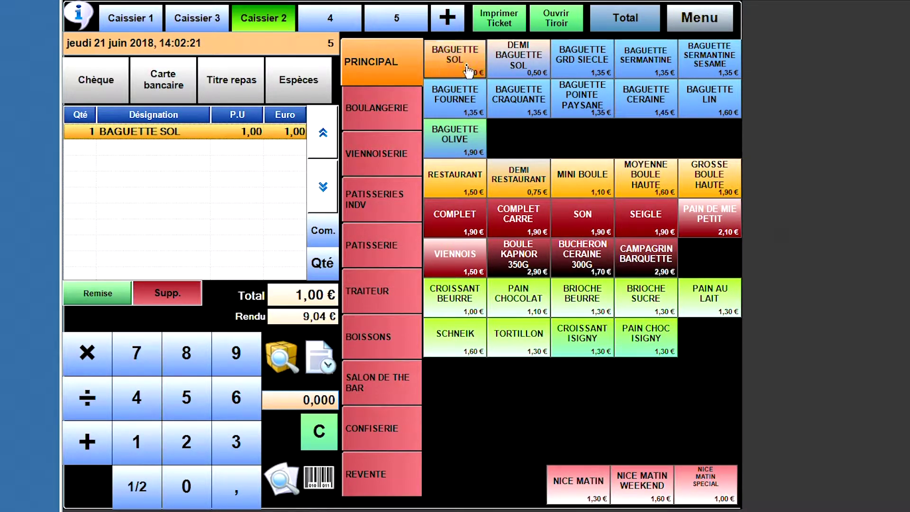
pyautogui.click(379, 240)
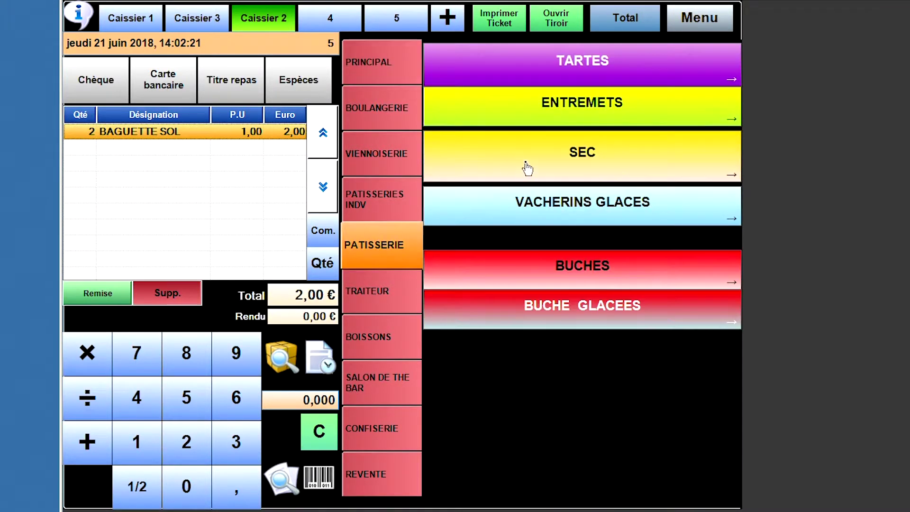
pyautogui.click(548, 59)
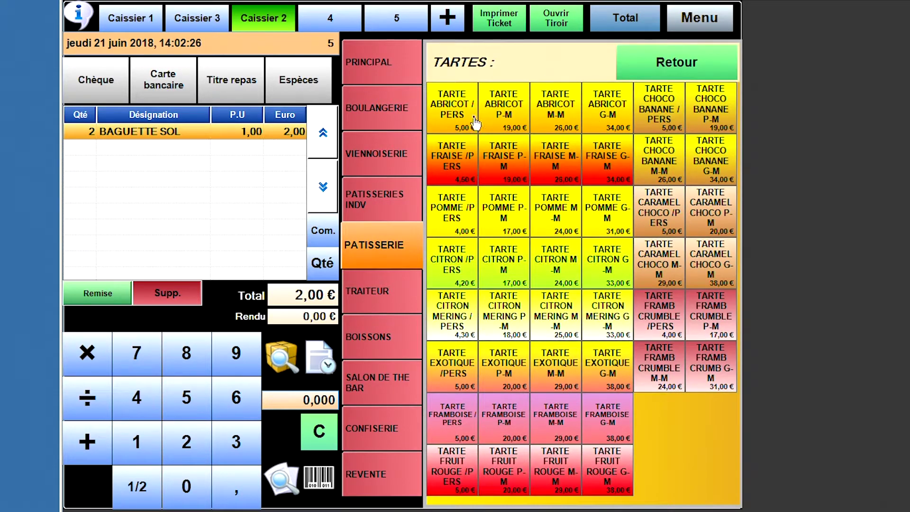
pyautogui.click(519, 122)
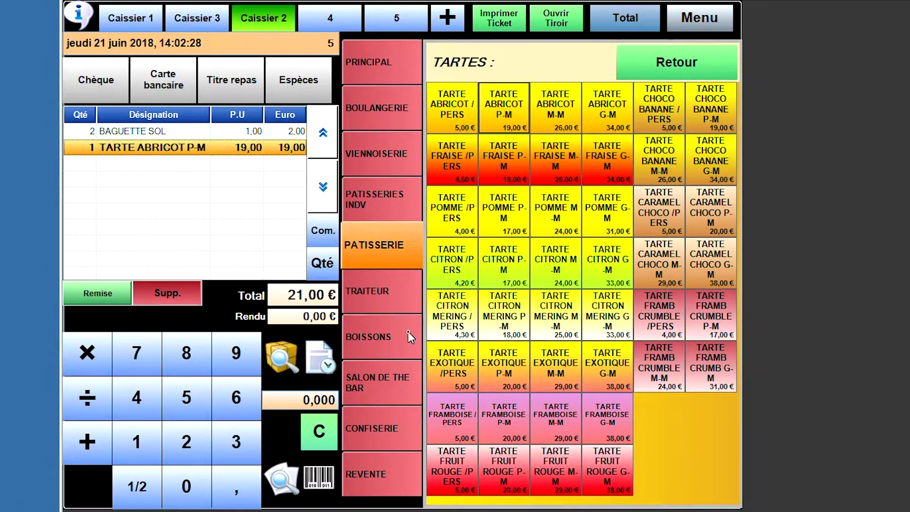
pyautogui.click(384, 300)
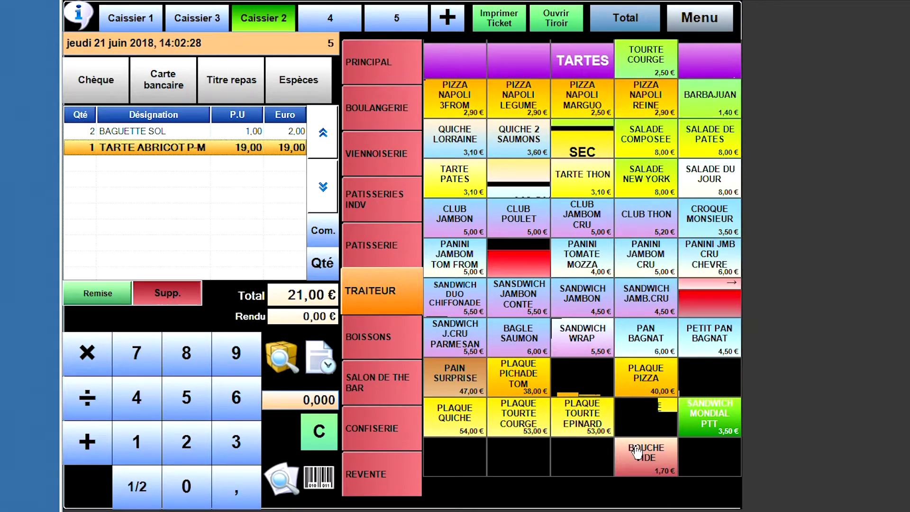
pyautogui.click(576, 421)
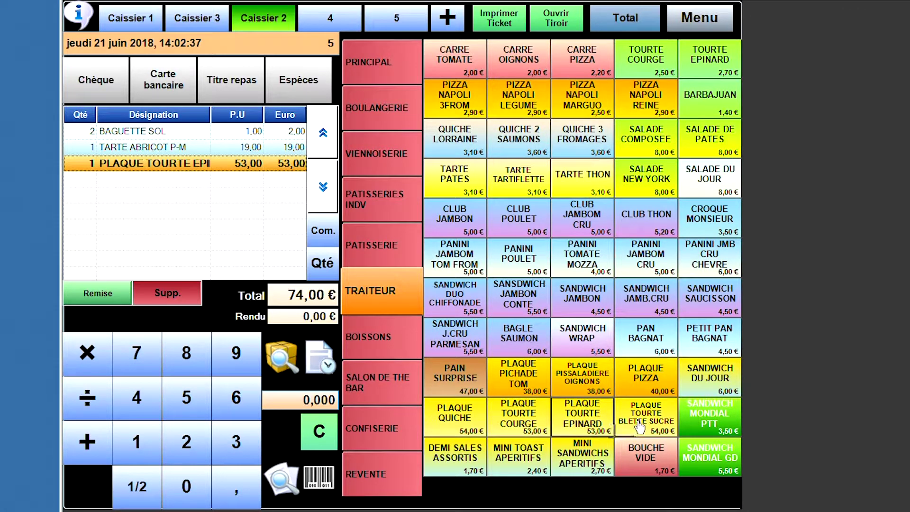
pyautogui.click(325, 369)
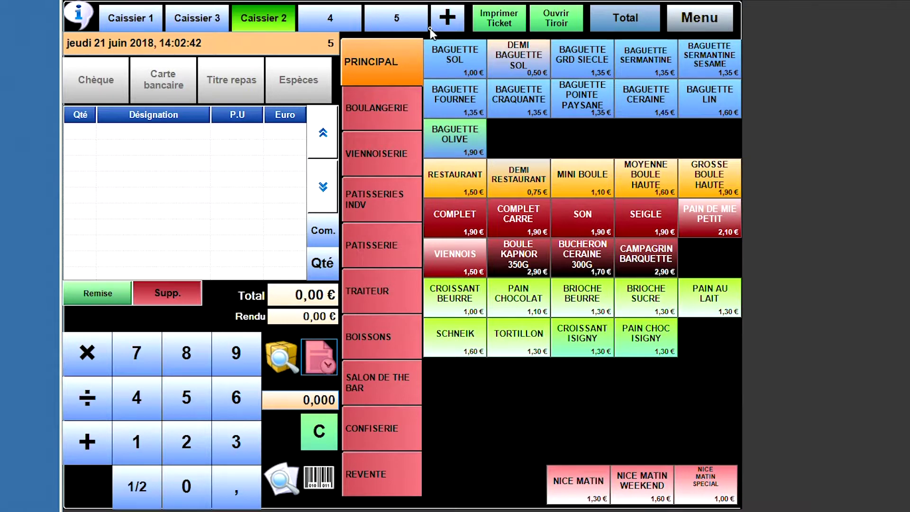
# - Ring up Baguette Sol, Fournee, Craquante and Pointe Paysane, and add a Complet to the recalled ticket
pyautogui.click(431, 67)
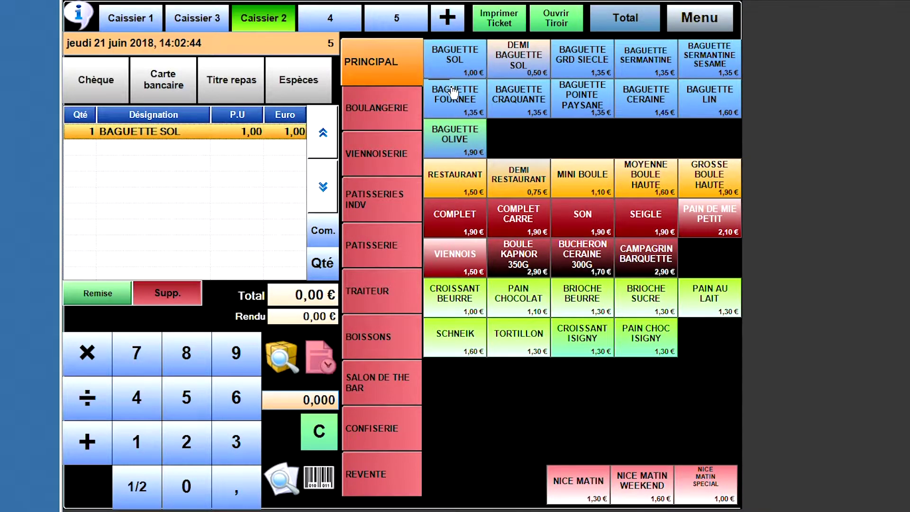
pyautogui.click(439, 106)
pyautogui.click(526, 107)
pyautogui.click(582, 106)
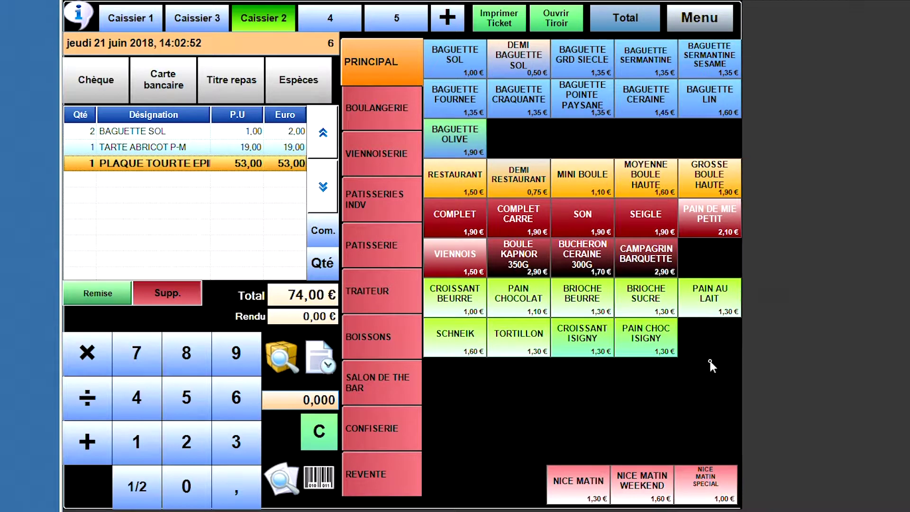
pyautogui.click(466, 219)
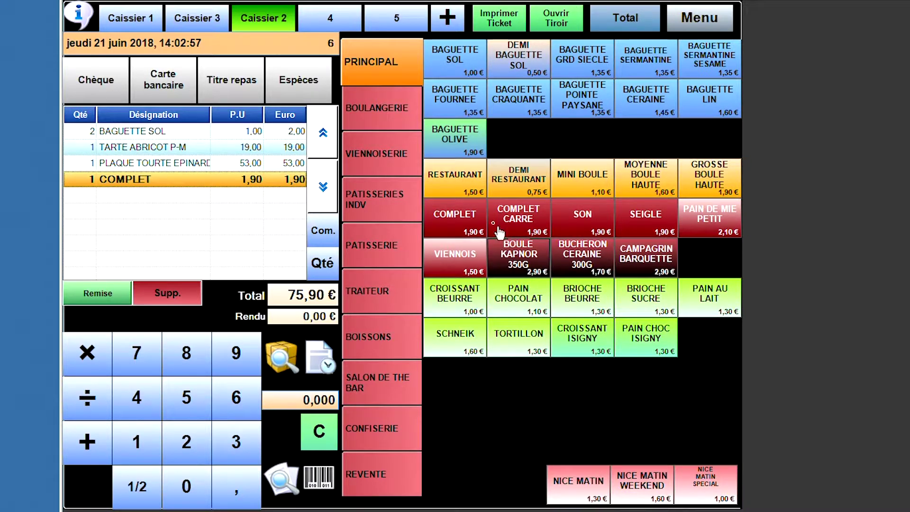
# - Hold the 75,90 € ticket and ring up a Mini Boule, Demi Restaurant and Restaurant
pyautogui.click(320, 356)
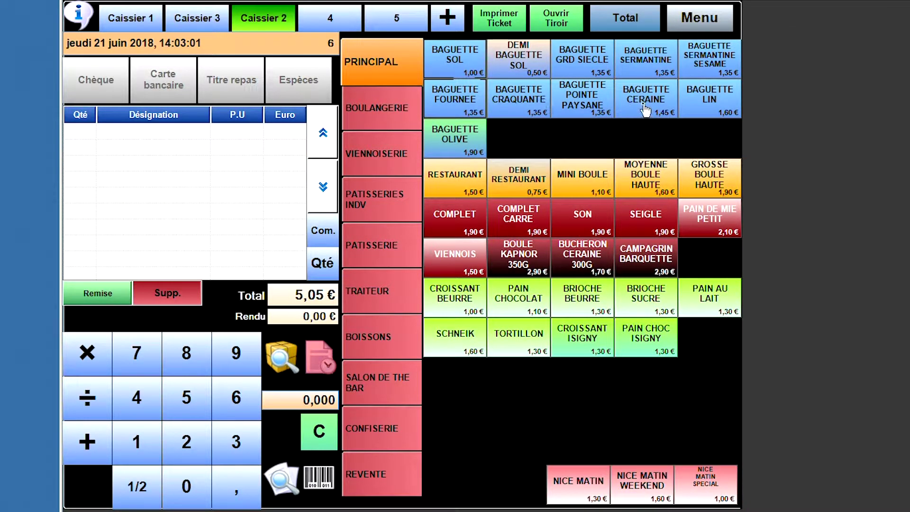
pyautogui.click(561, 180)
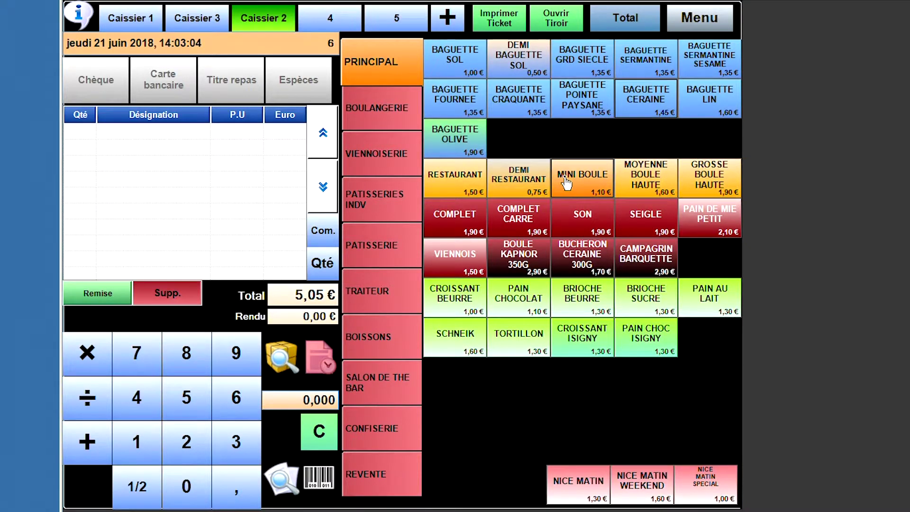
pyautogui.click(522, 187)
pyautogui.click(445, 185)
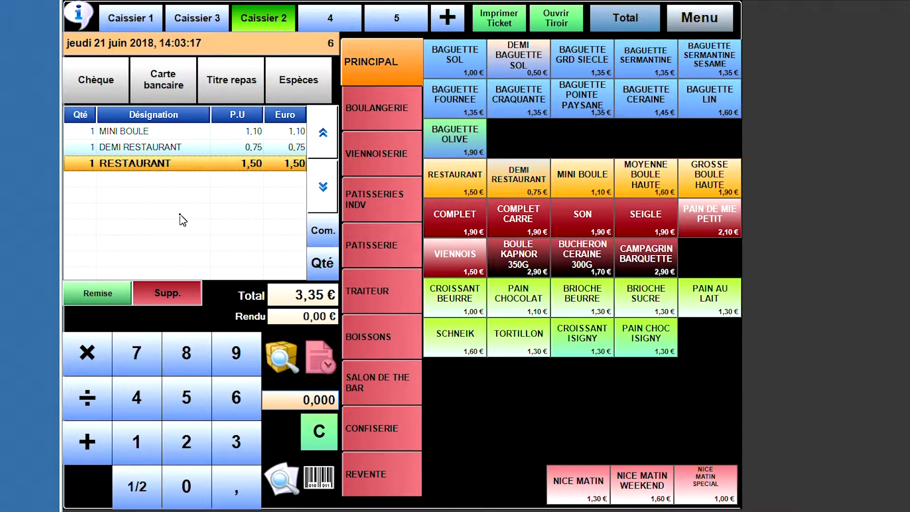
# - Settle the 3,35 € ticket, then recall the 75,90 € ticket and bring up its payment screen
pyautogui.click(199, 292)
pyautogui.click(319, 363)
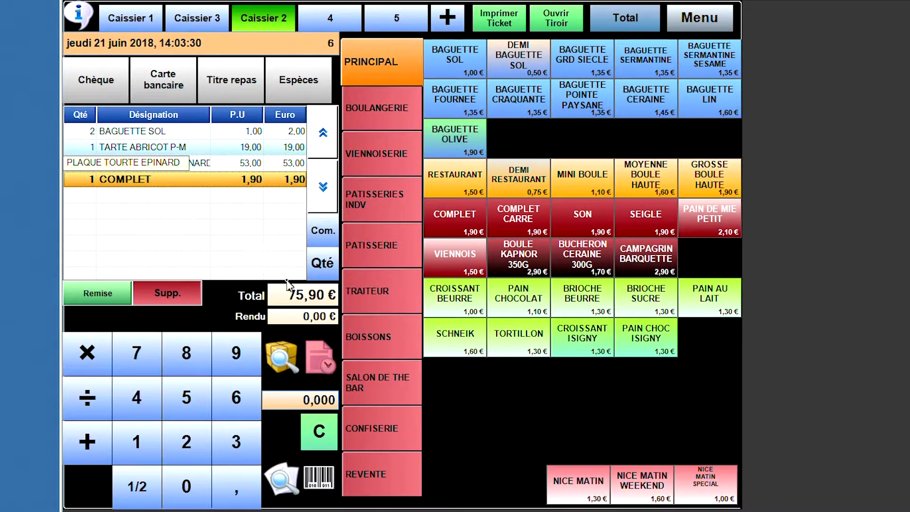
pyautogui.click(319, 364)
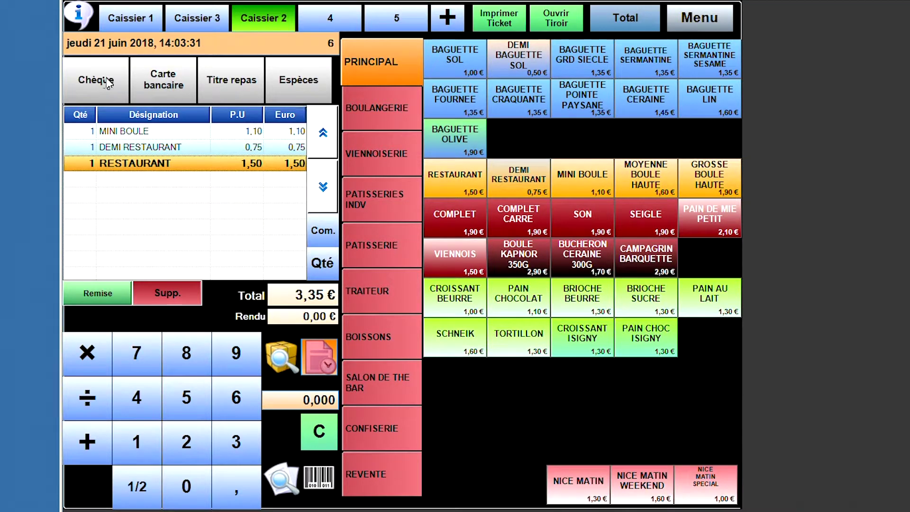
pyautogui.click(169, 84)
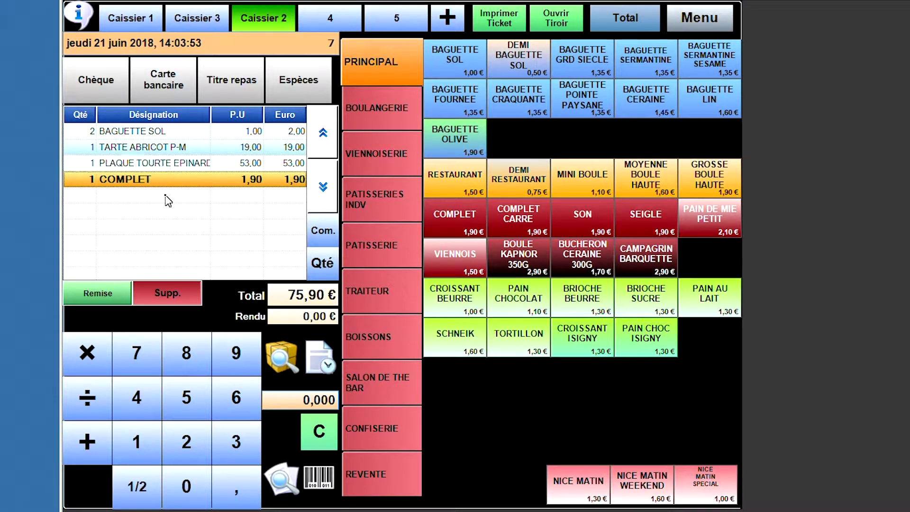
pyautogui.click(629, 18)
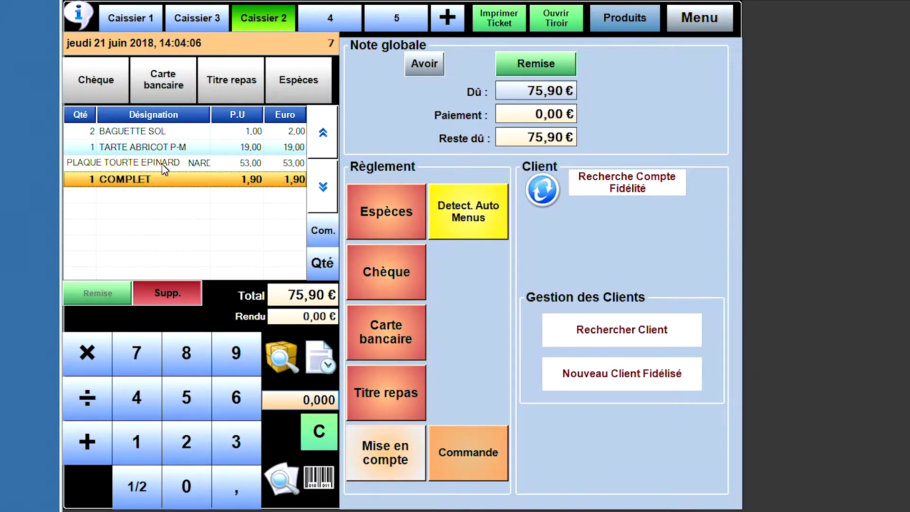
# - Convert the 75,90 € ticket into customer order 1003 with Commande
pyautogui.click(481, 466)
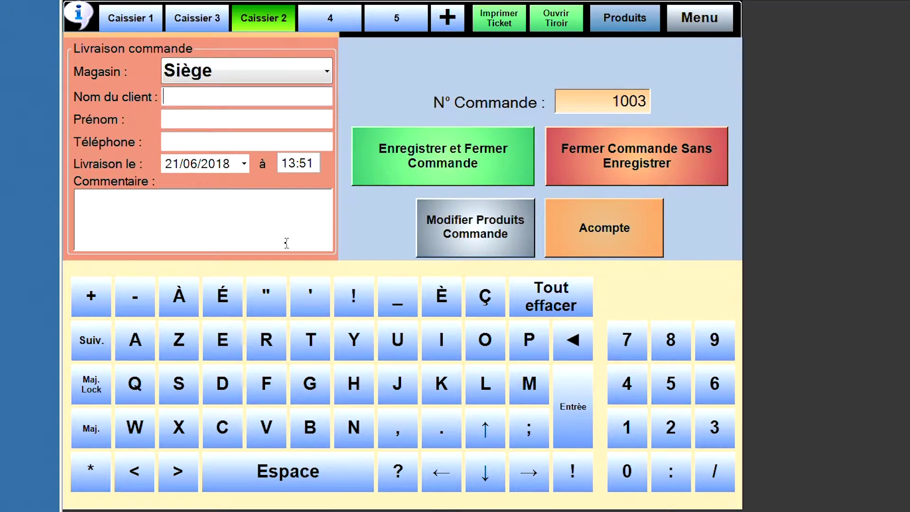
# - Enter the customer's surname and phone number in the order's delivery form
pyautogui.write('ven')
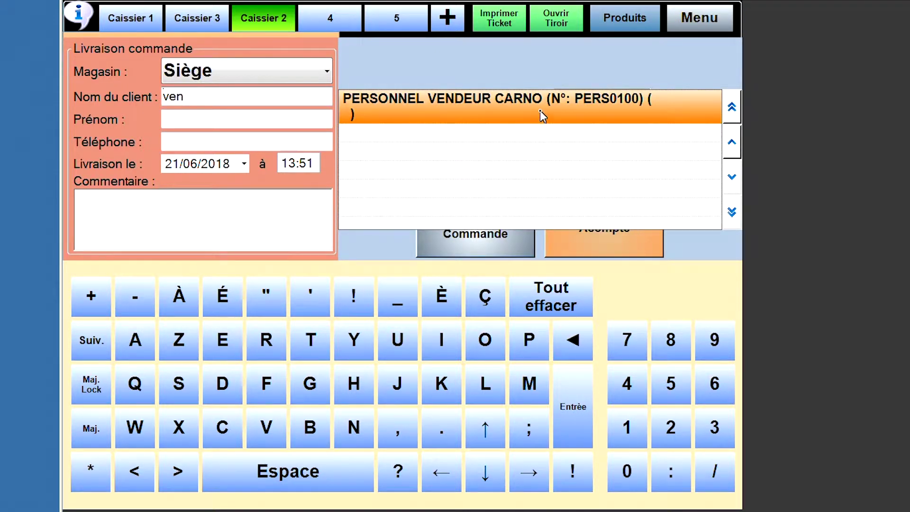
pyautogui.click(273, 96)
pyautogui.write('ner')
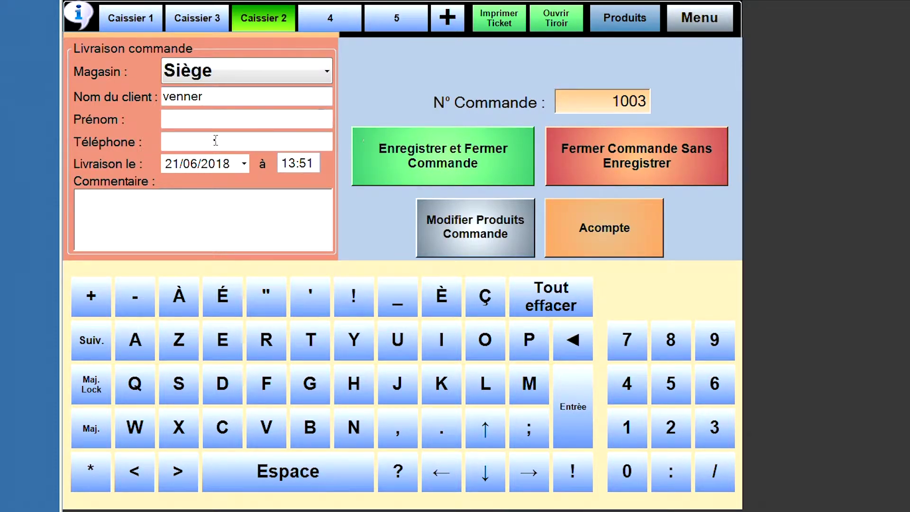
pyautogui.click(208, 122)
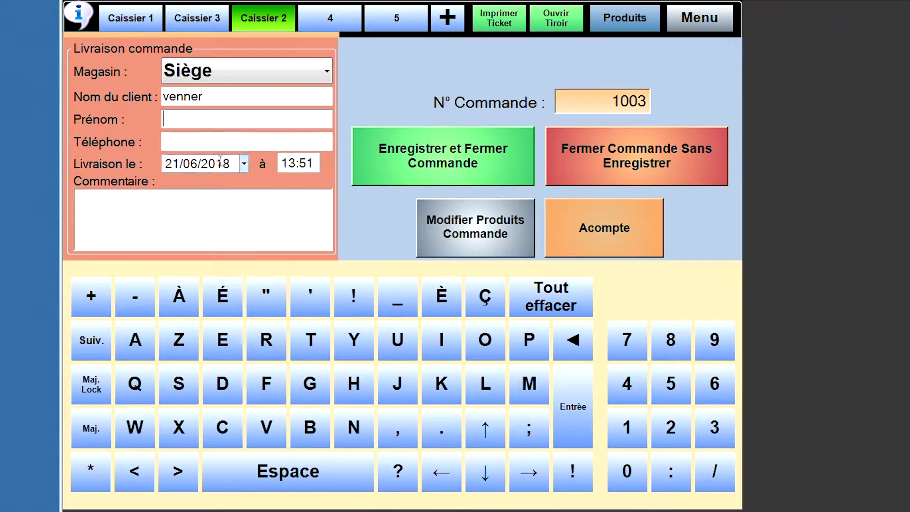
pyautogui.click(213, 144)
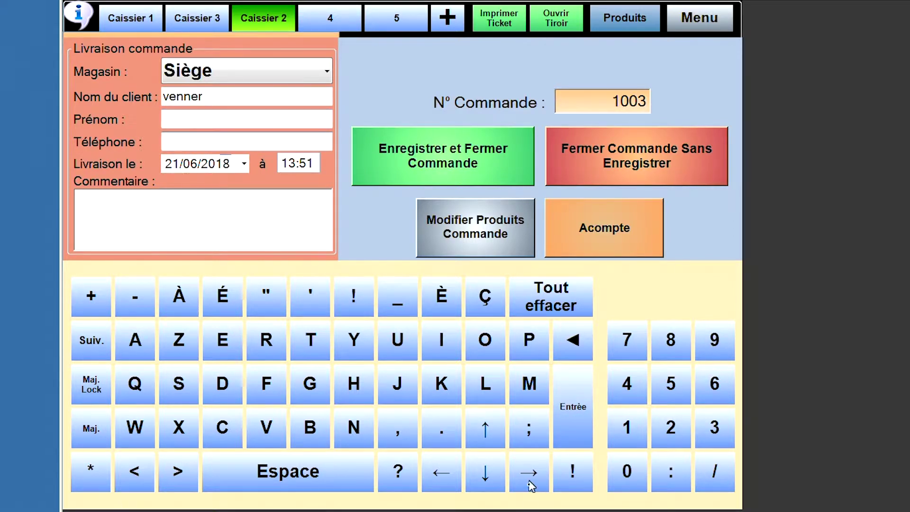
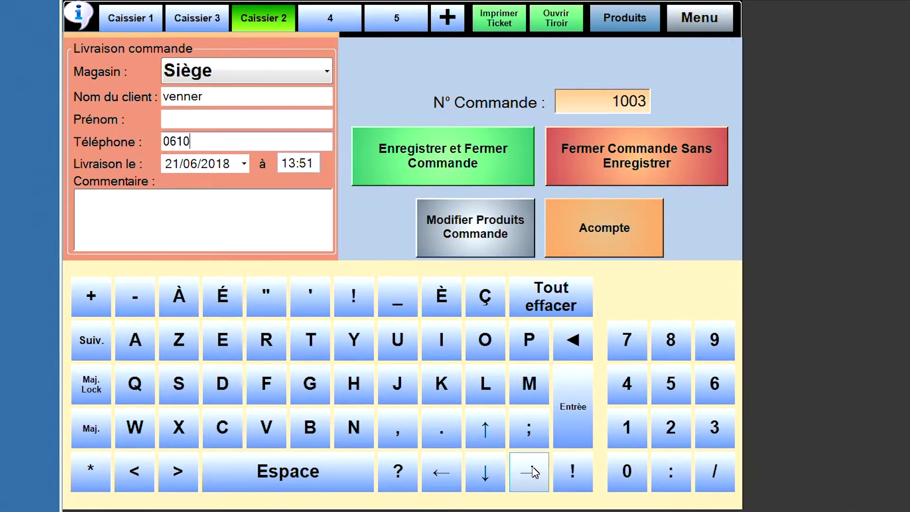
# - Set the delivery to 24/06/2018 at 15:00
pyautogui.click(243, 164)
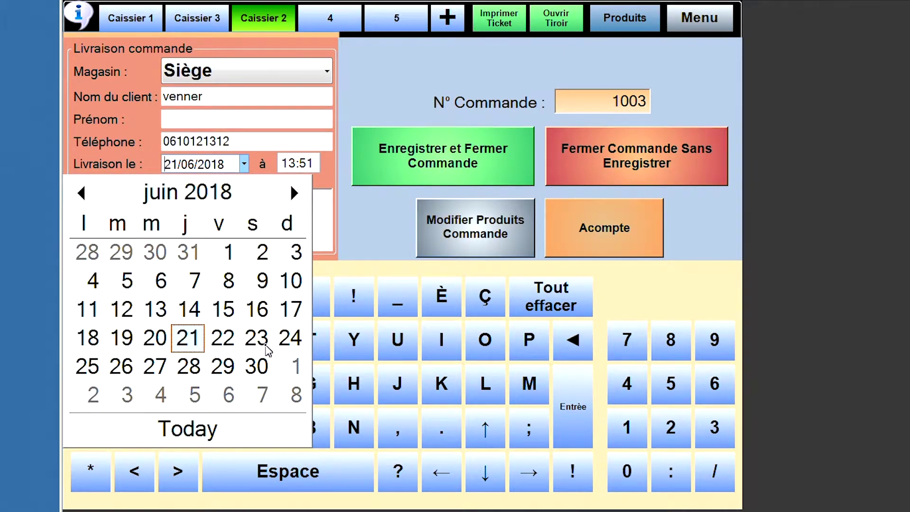
pyautogui.click(290, 339)
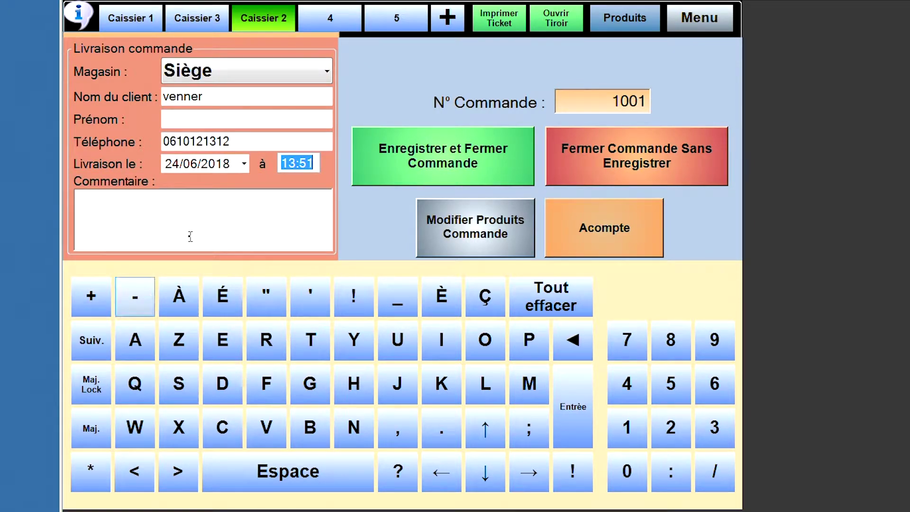
pyautogui.write('15:__')
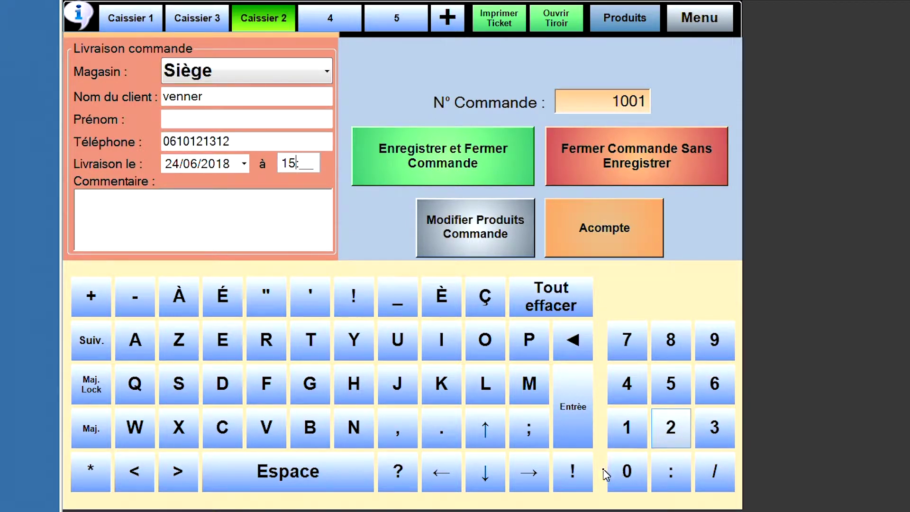
pyautogui.click(626, 471)
pyautogui.click(627, 473)
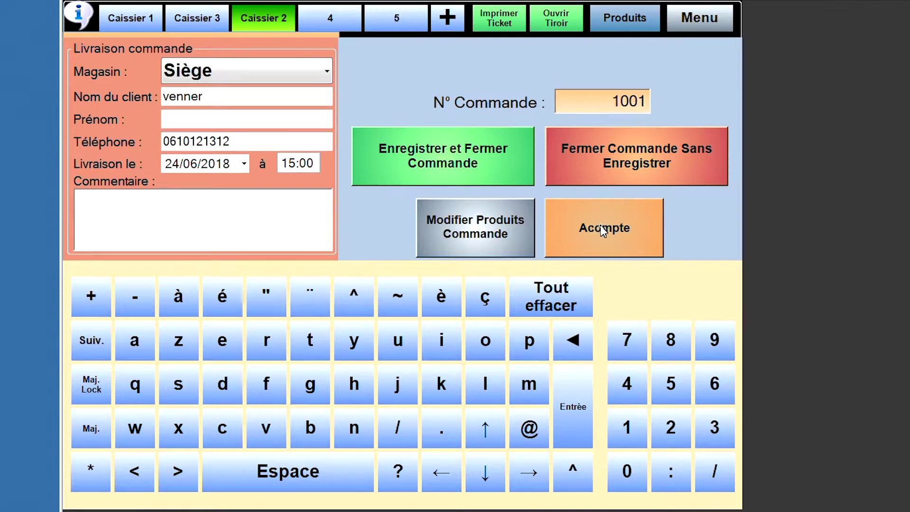
# - Record a 20,00 € card deposit on the order, then delete that payment
pyautogui.click(630, 239)
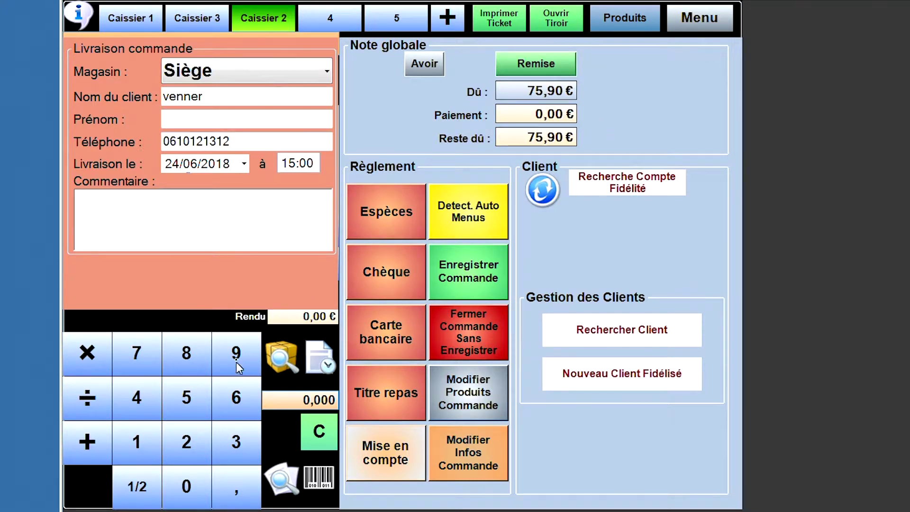
pyautogui.click(189, 444)
pyautogui.click(189, 488)
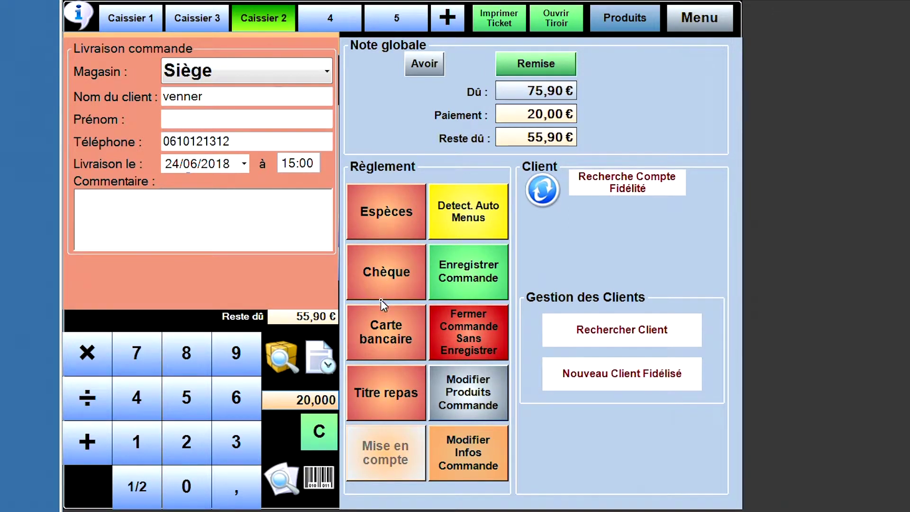
pyautogui.click(385, 332)
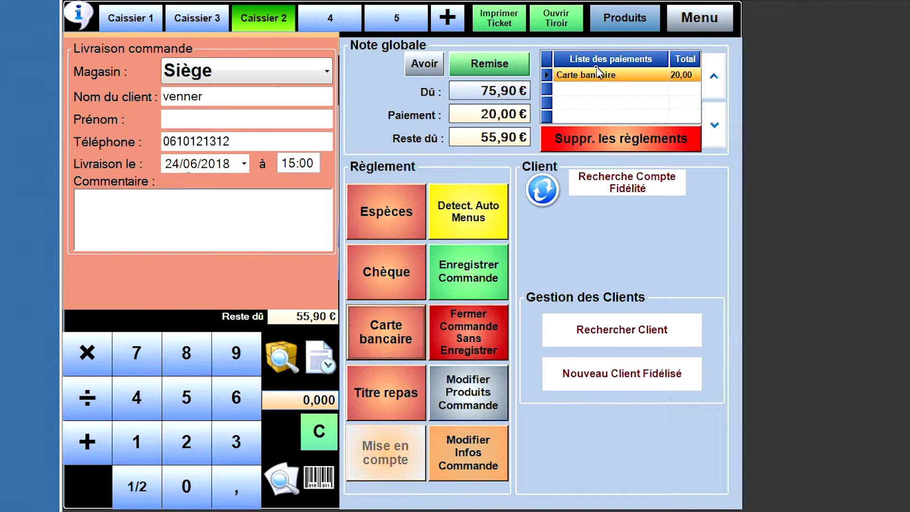
pyautogui.click(647, 141)
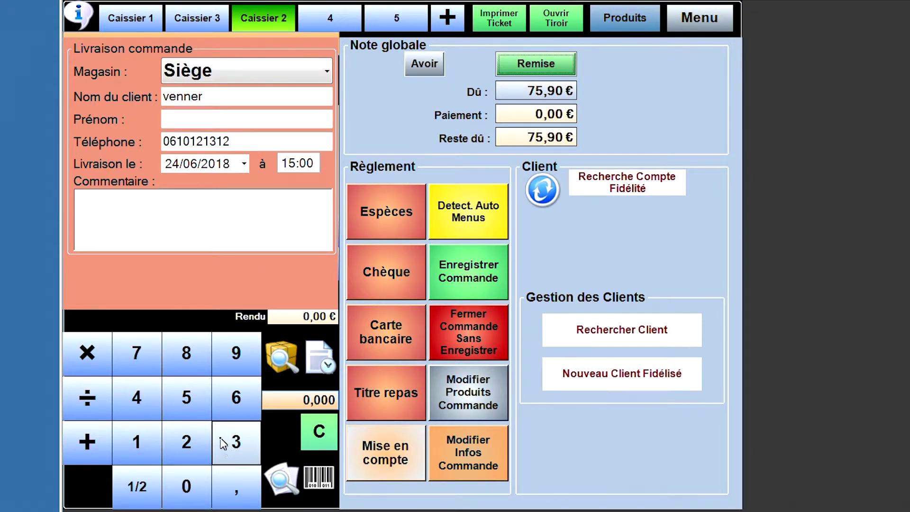
# - Record a 25,00 € cash deposit, leaving 50,90 € due
pyautogui.click(187, 455)
pyautogui.click(189, 398)
pyautogui.click(374, 263)
pyautogui.click(394, 218)
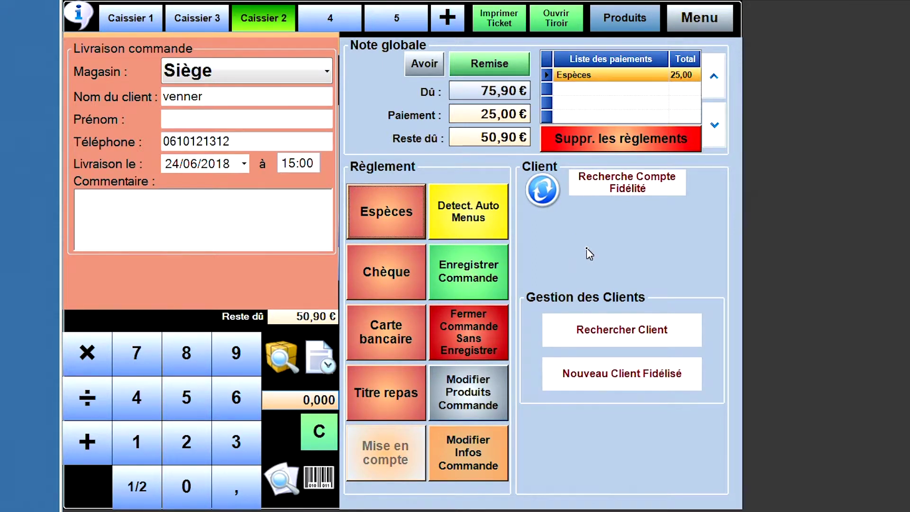
# - Save order 1003 with its deposit and print both client and production tickets
pyautogui.click(467, 271)
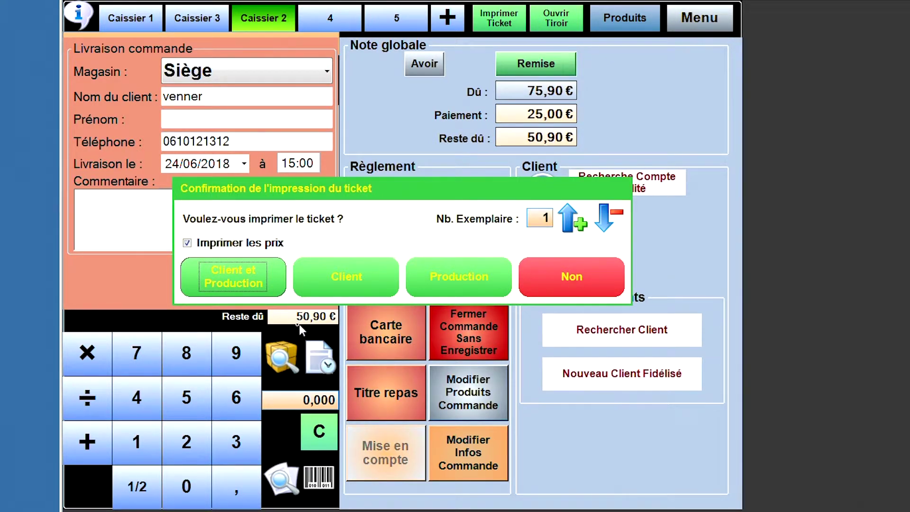
pyautogui.click(254, 292)
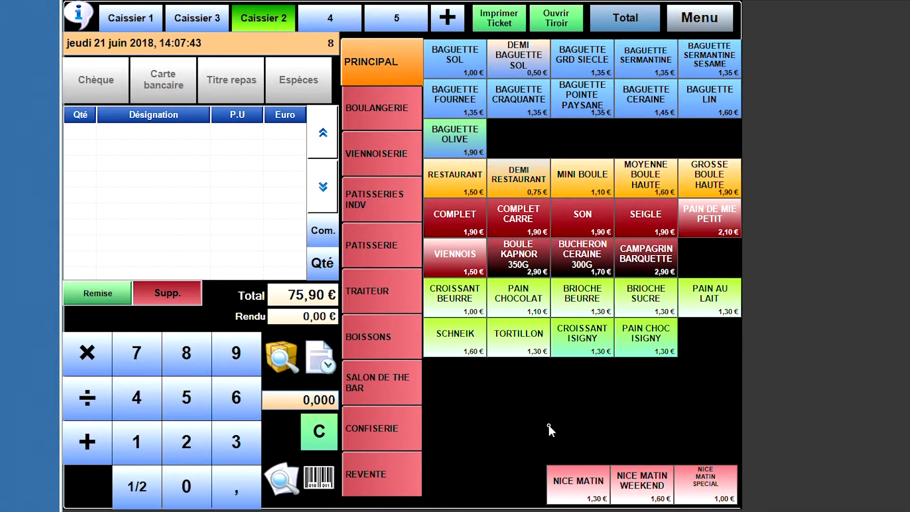
# - Ring up Baguette Sol, Fournee, Olive and Sermantine plus a Creole M-M cake, totalling 42,60 €
pyautogui.click(469, 74)
pyautogui.click(462, 111)
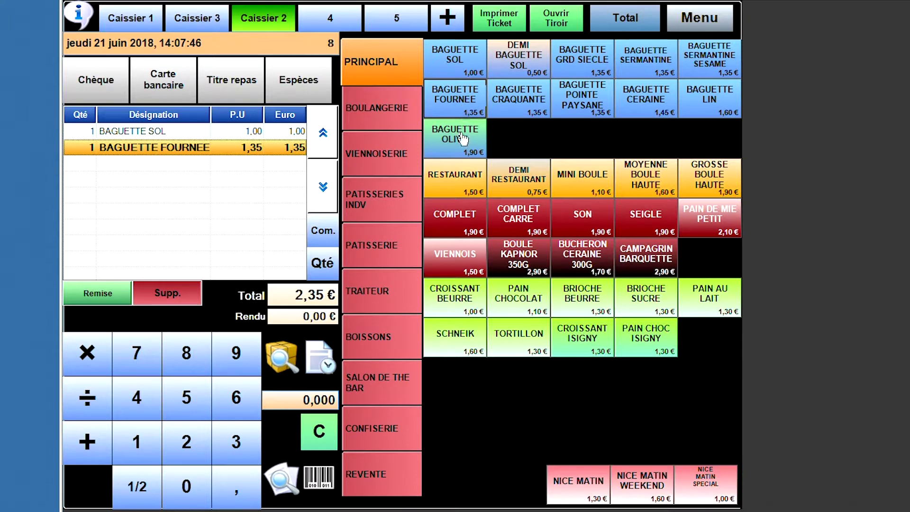
pyautogui.click(455, 150)
pyautogui.click(647, 68)
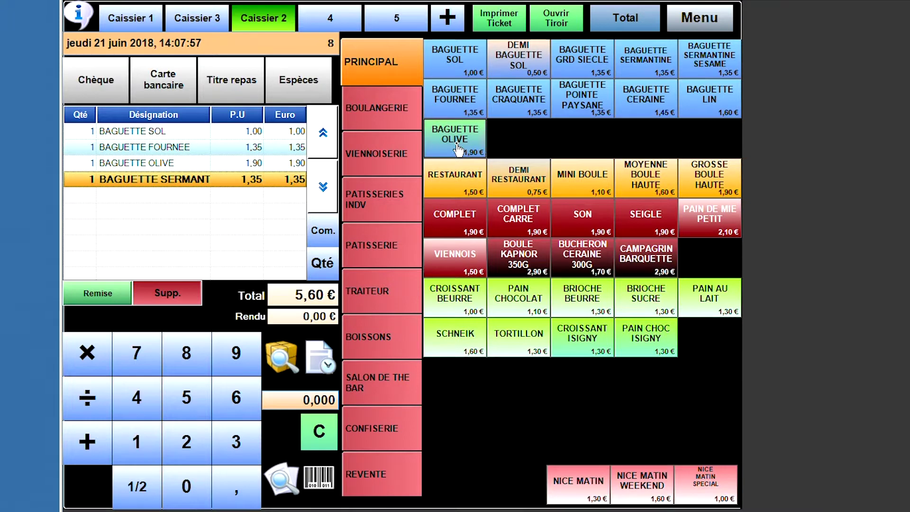
pyautogui.click(383, 253)
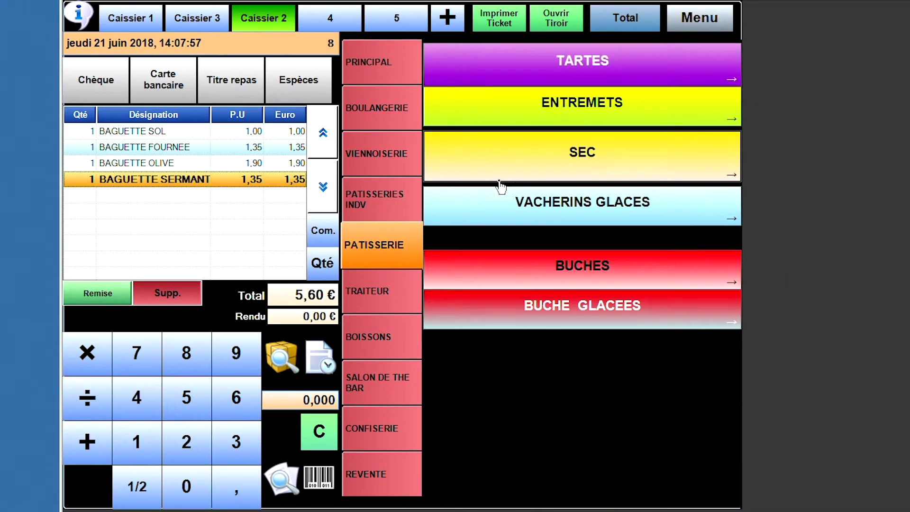
pyautogui.click(576, 122)
pyautogui.click(542, 170)
pyautogui.click(550, 122)
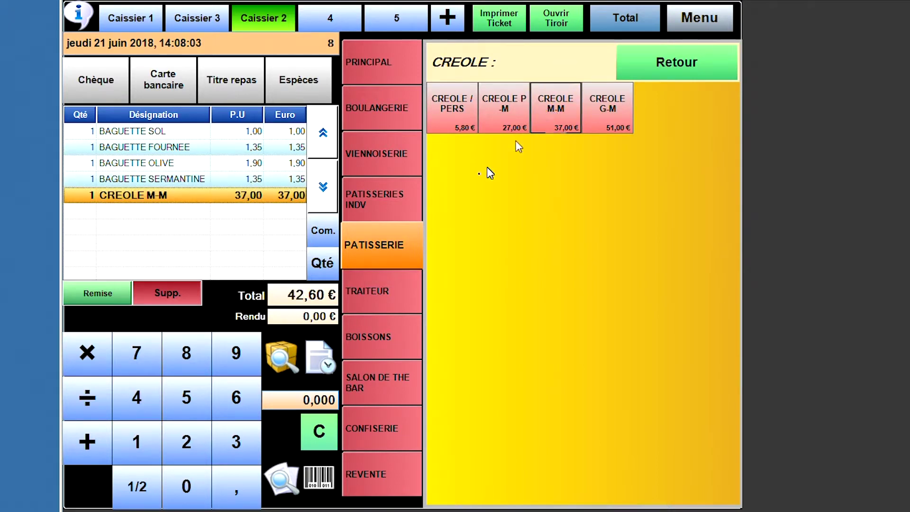
pyautogui.click(619, 29)
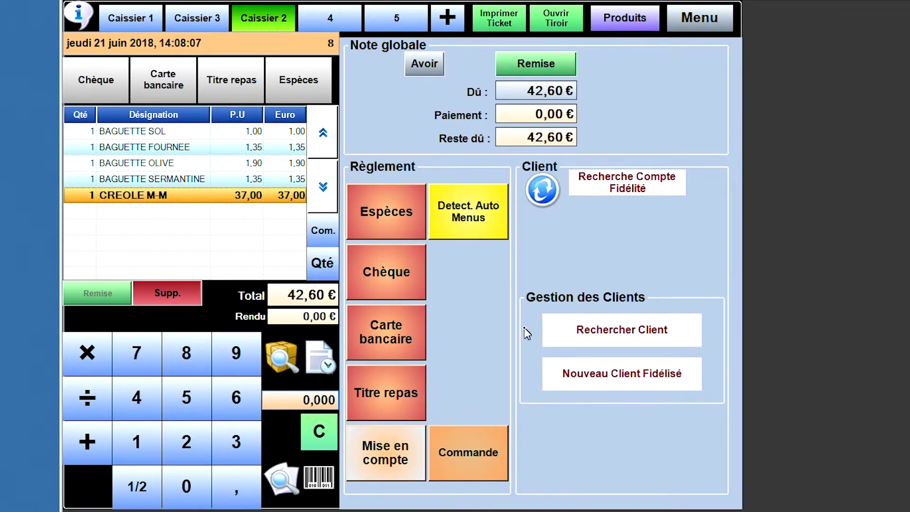
# - Turn the 42,60 € ticket into order 1006 with the customer's name and phone number
pyautogui.click(480, 463)
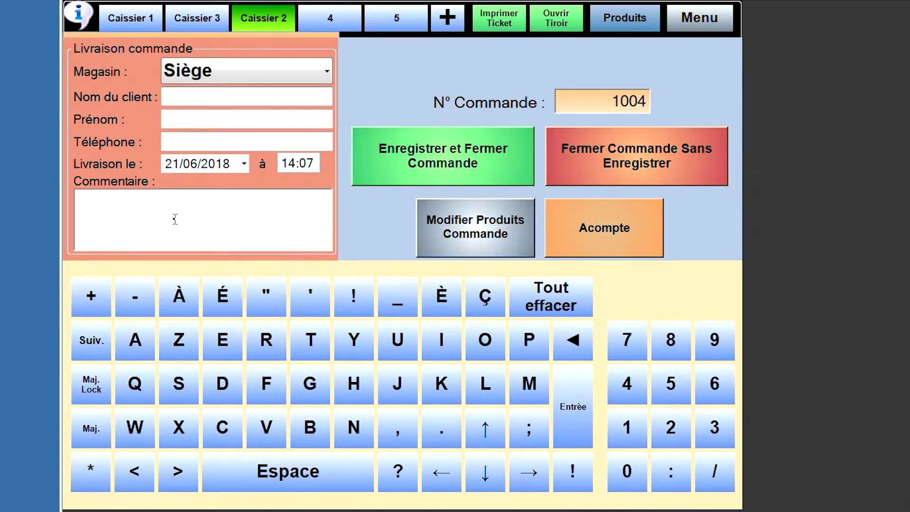
pyautogui.write('victor')
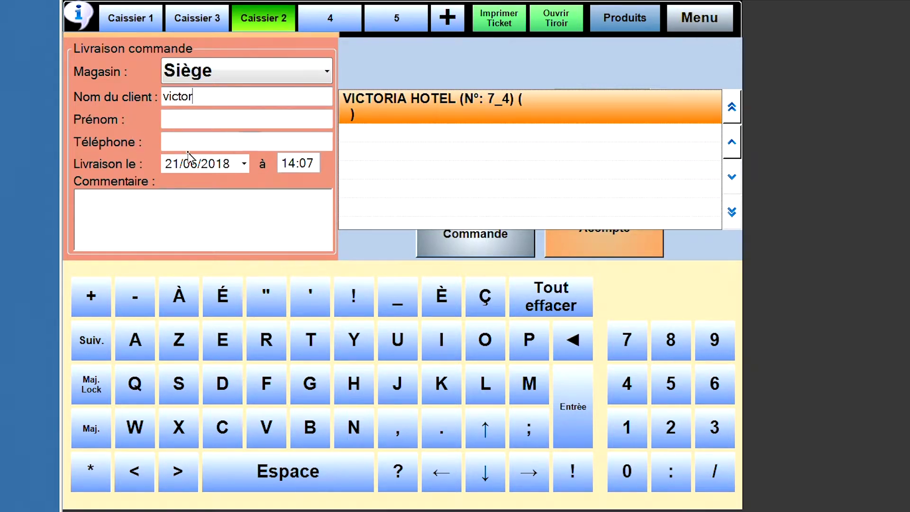
pyautogui.click(194, 142)
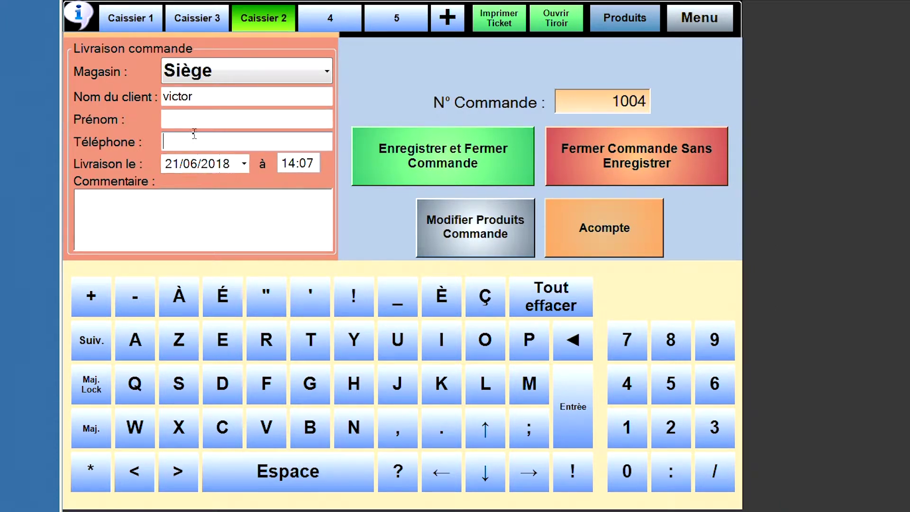
pyautogui.write('00000000')
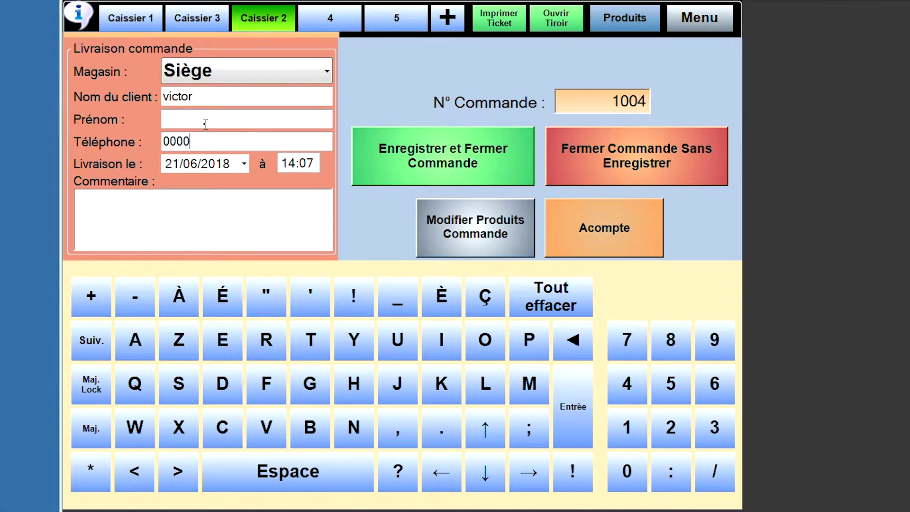
# - Schedule delivery for 23/06/2018 at 08:40 and proceed to the deposit
pyautogui.click(244, 164)
pyautogui.click(261, 337)
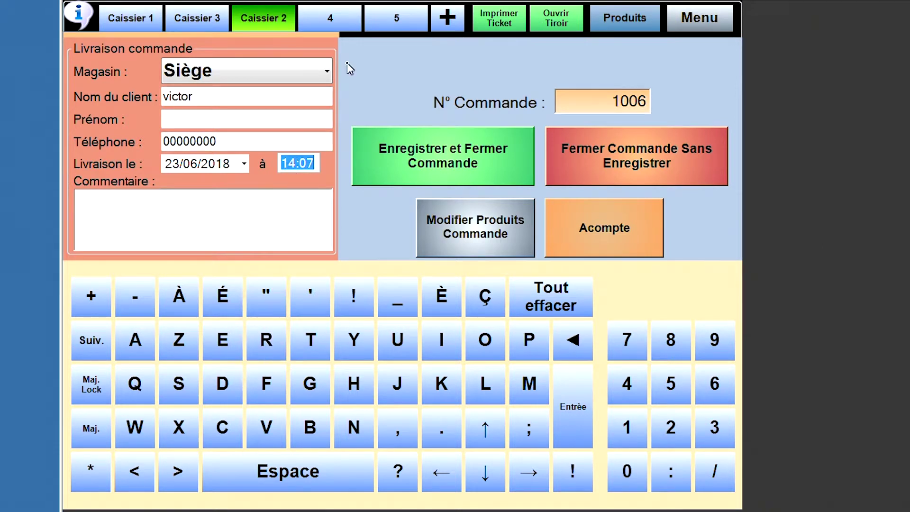
pyautogui.write('8:')
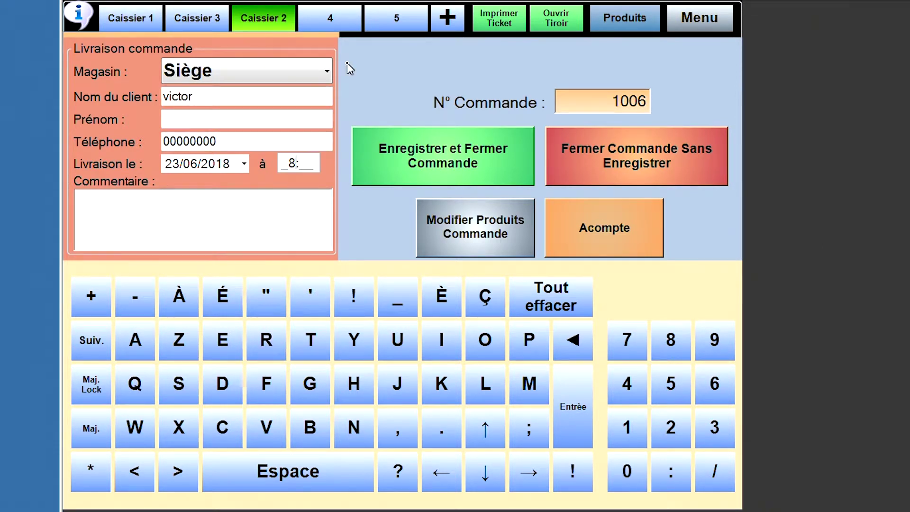
pyautogui.write('40')
pyautogui.click(292, 232)
pyautogui.click(589, 232)
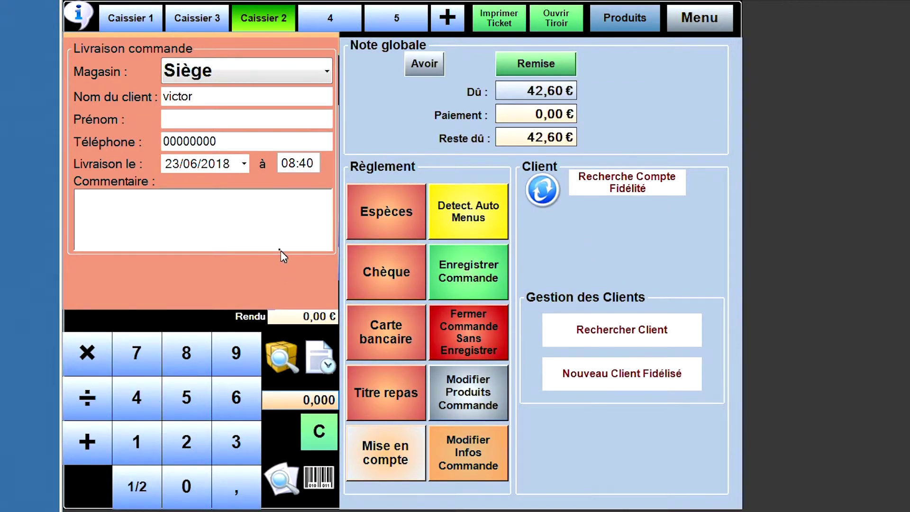
# - Take a 15,00 € cash deposit, leaving 27,60 € due, and reopen the order's products
pyautogui.click(136, 455)
pyautogui.click(189, 398)
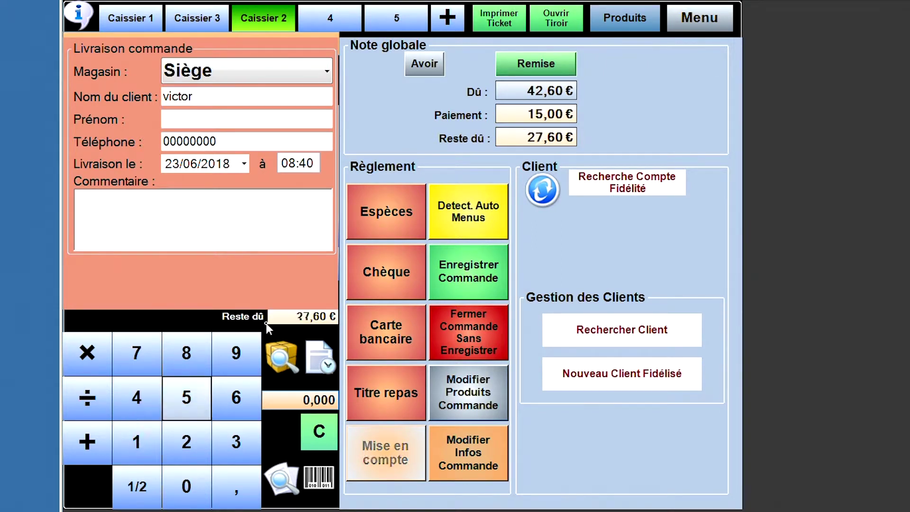
pyautogui.click(388, 230)
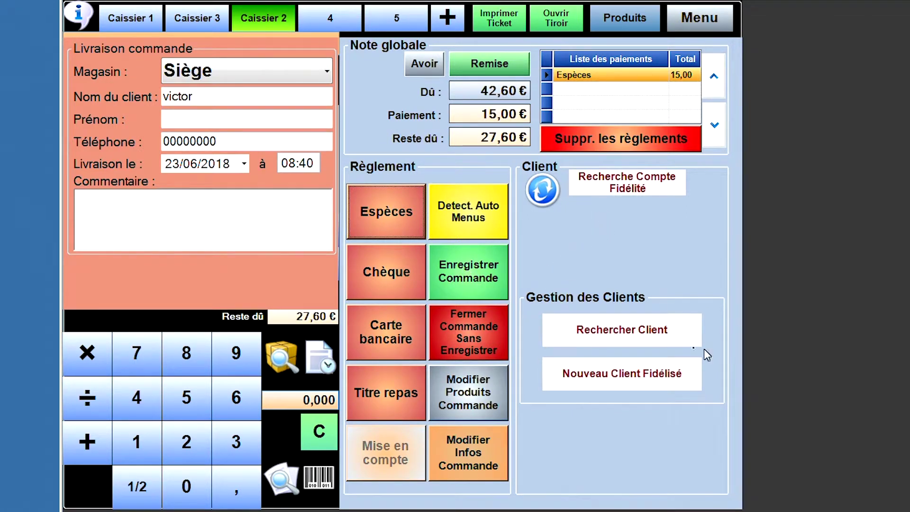
pyautogui.click(474, 406)
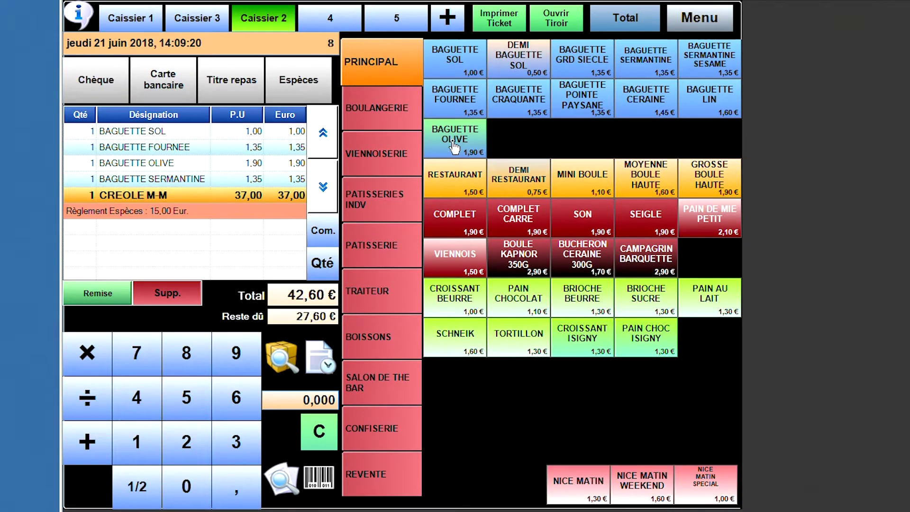
# - Add a 54,00 € PLAQUE QUICHE from TRAITEUR, bringing the order total to 96,60 €
pyautogui.click(388, 307)
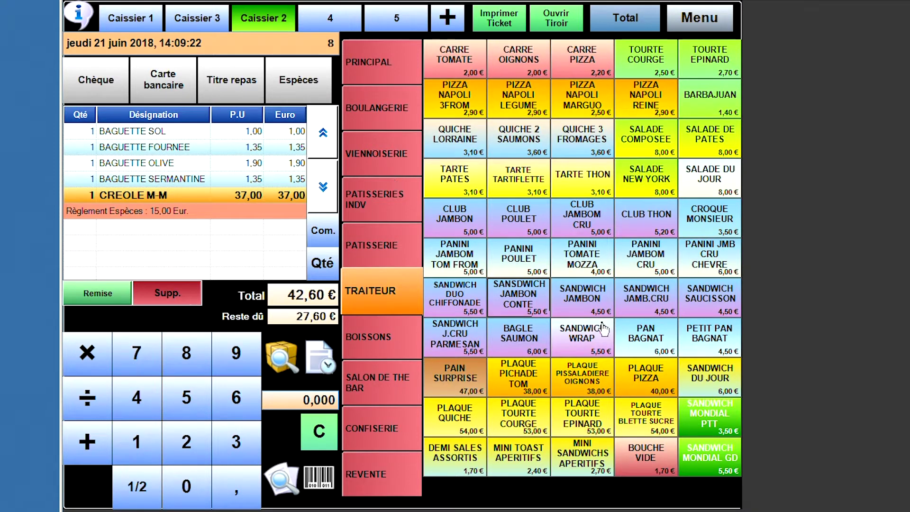
pyautogui.click(448, 424)
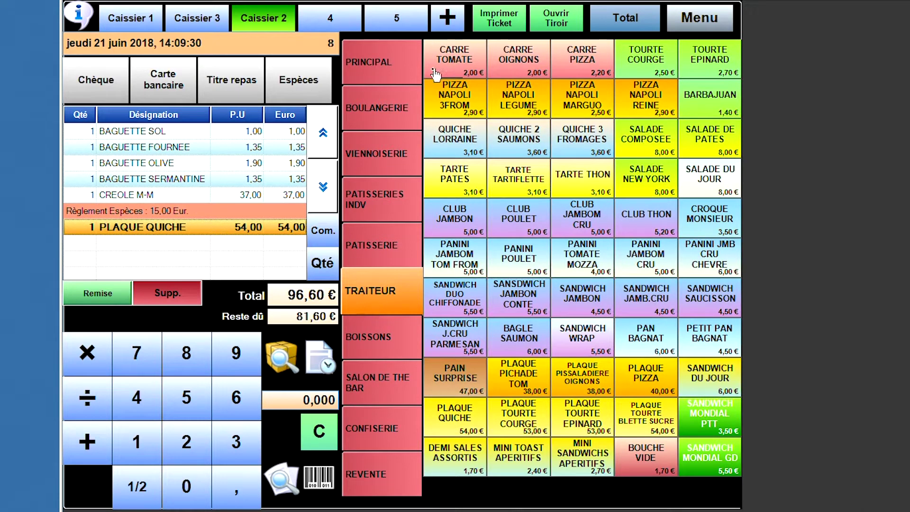
pyautogui.click(627, 21)
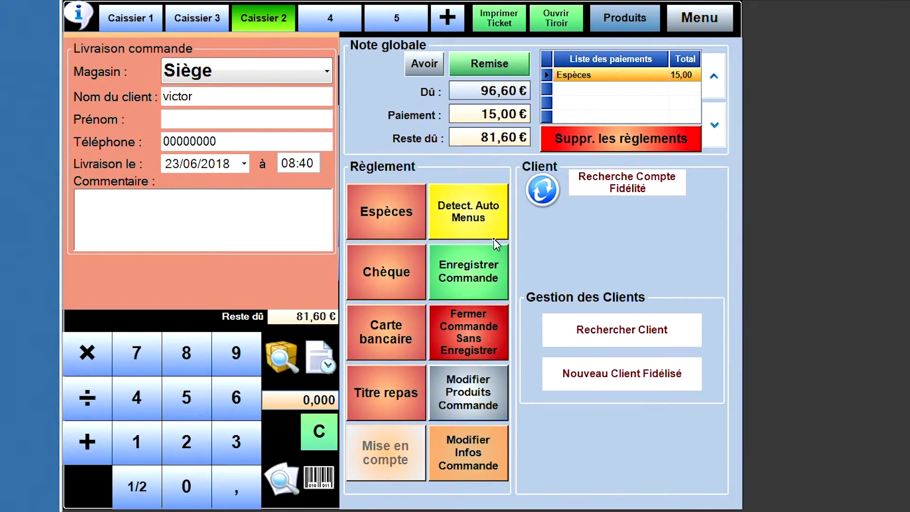
# - Save the updated order and print both the client and production tickets
pyautogui.click(487, 283)
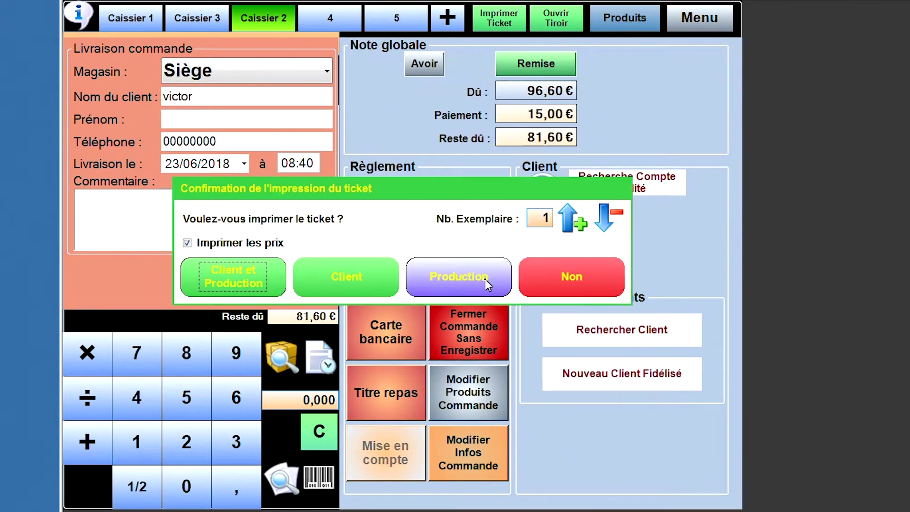
pyautogui.click(233, 280)
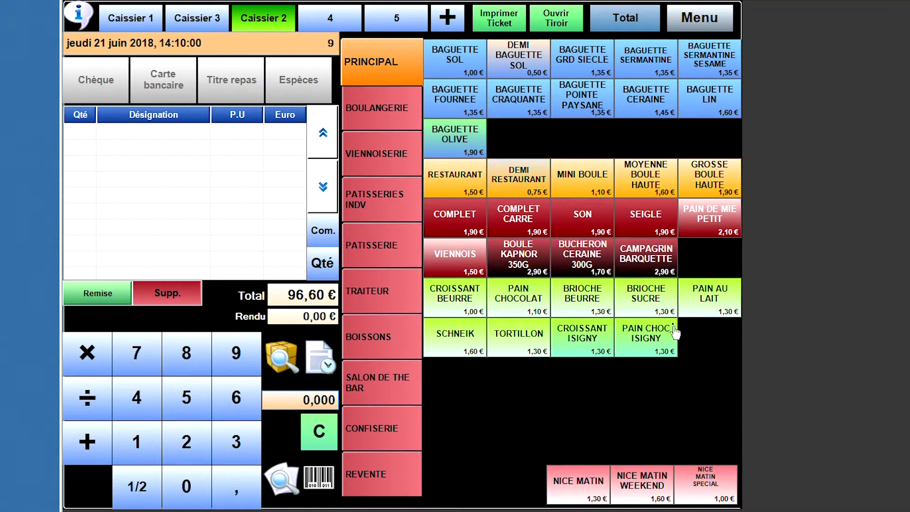
# - Ring up four baguettes (Grd Siecle, Sermantine, Pointe Paysane, Ceraine) for 5,50 € and convert them to order 1005
pyautogui.click(607, 62)
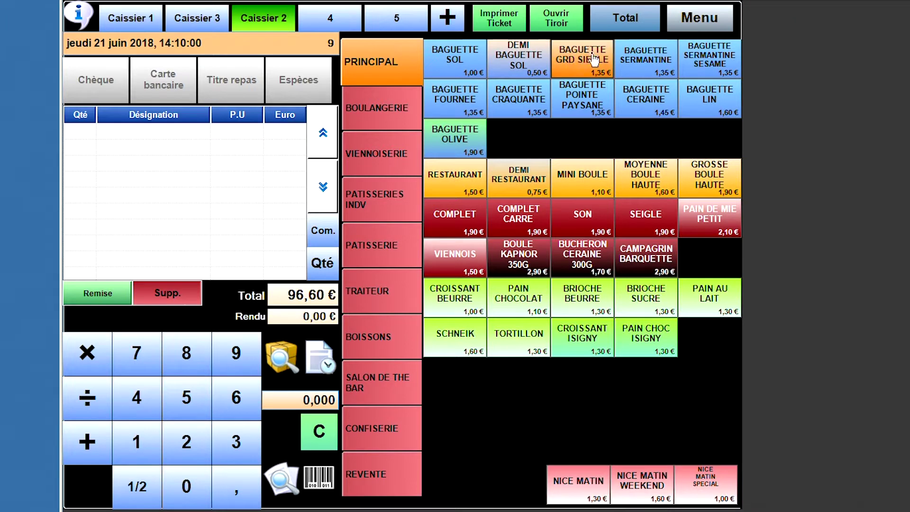
pyautogui.click(666, 74)
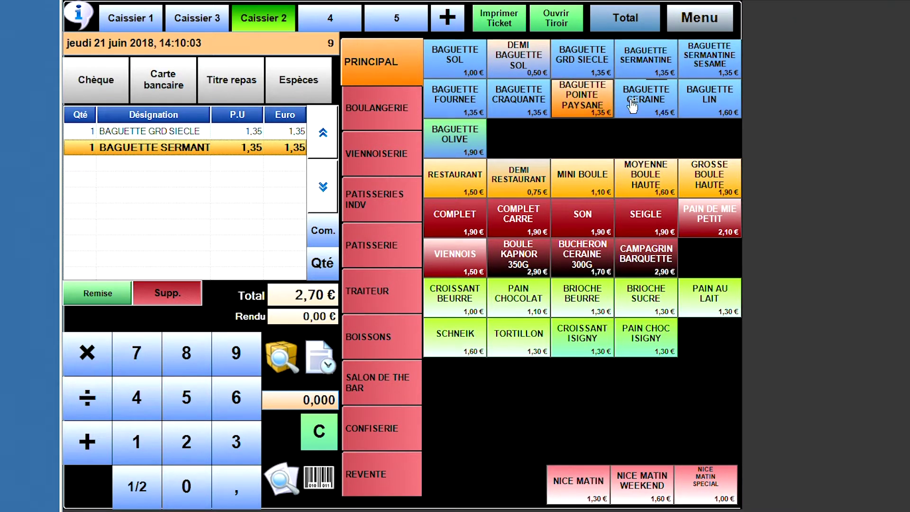
pyautogui.click(593, 106)
pyautogui.click(659, 104)
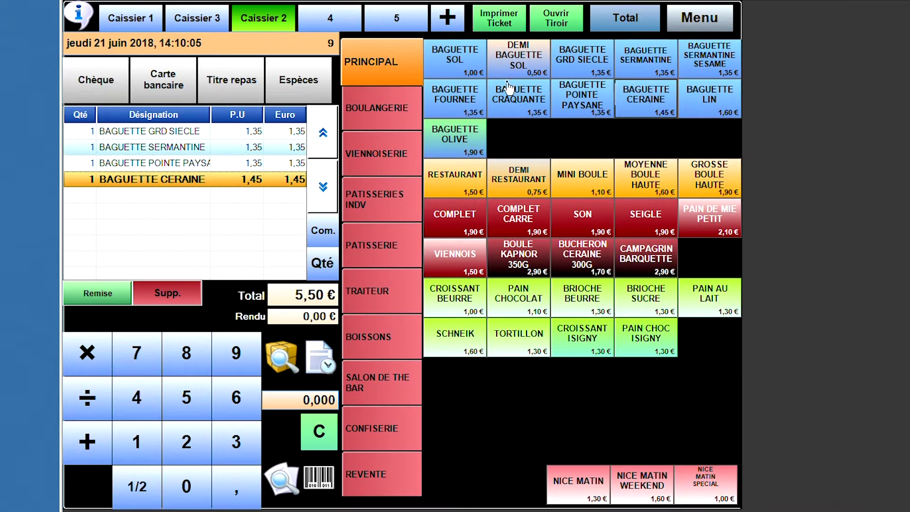
pyautogui.click(612, 17)
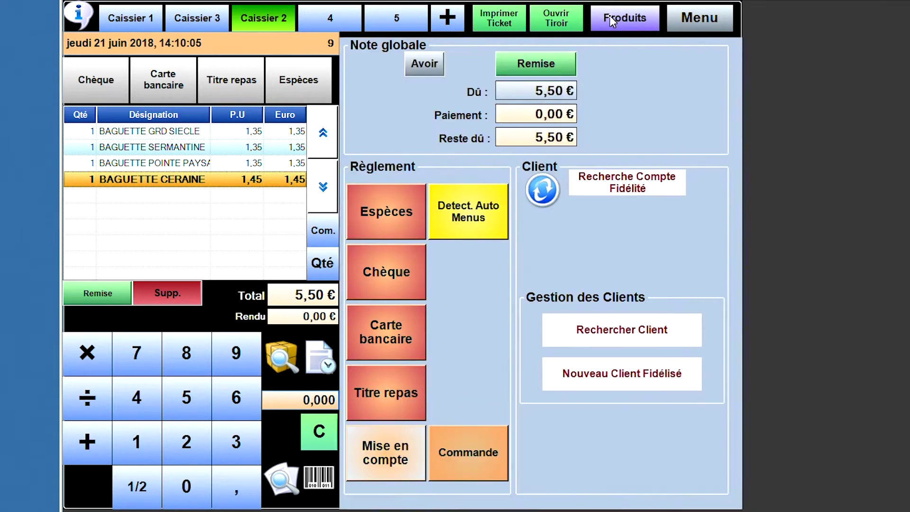
pyautogui.click(480, 454)
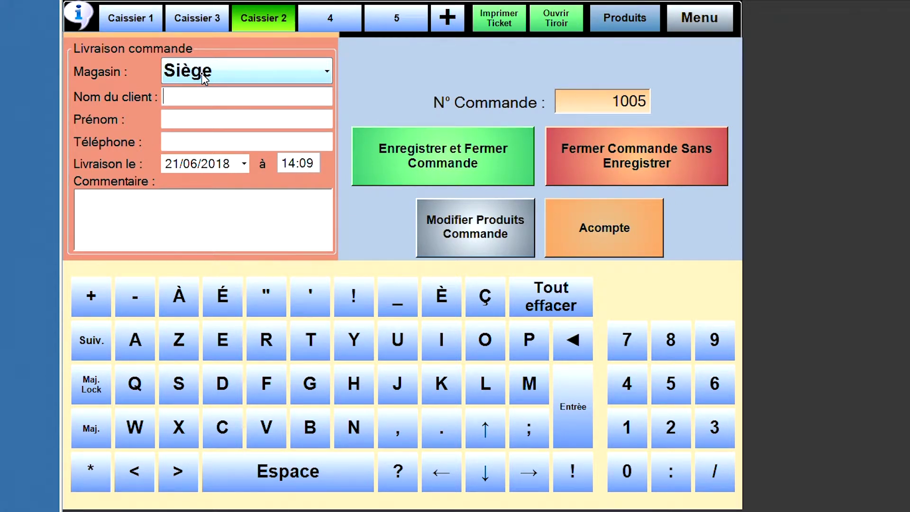
pyautogui.click(204, 78)
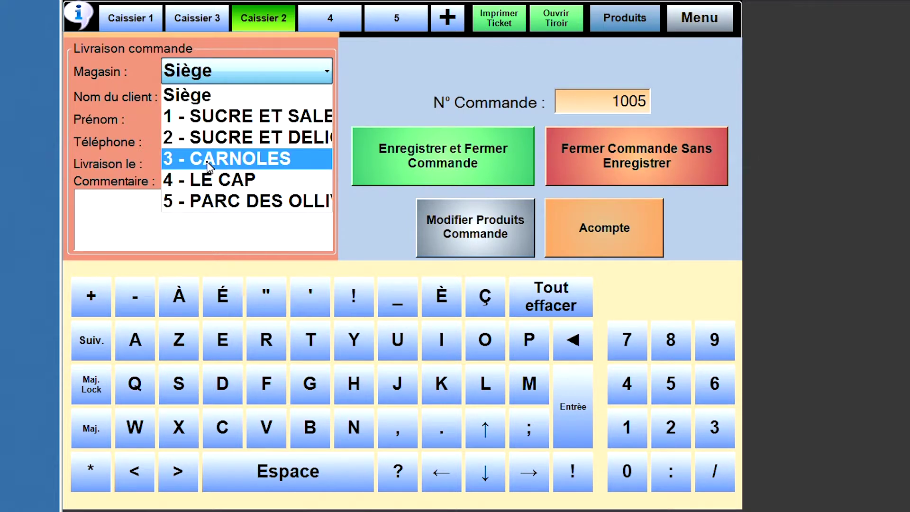
pyautogui.click(215, 138)
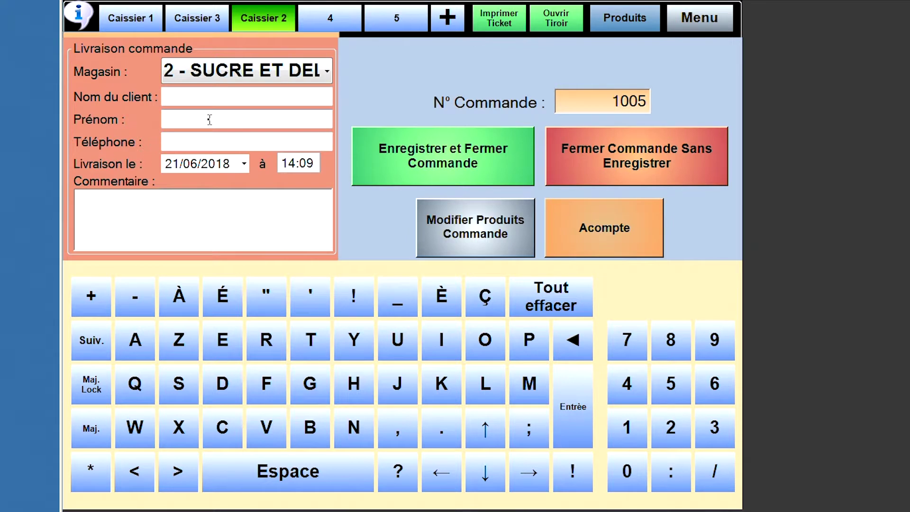
pyautogui.click(222, 77)
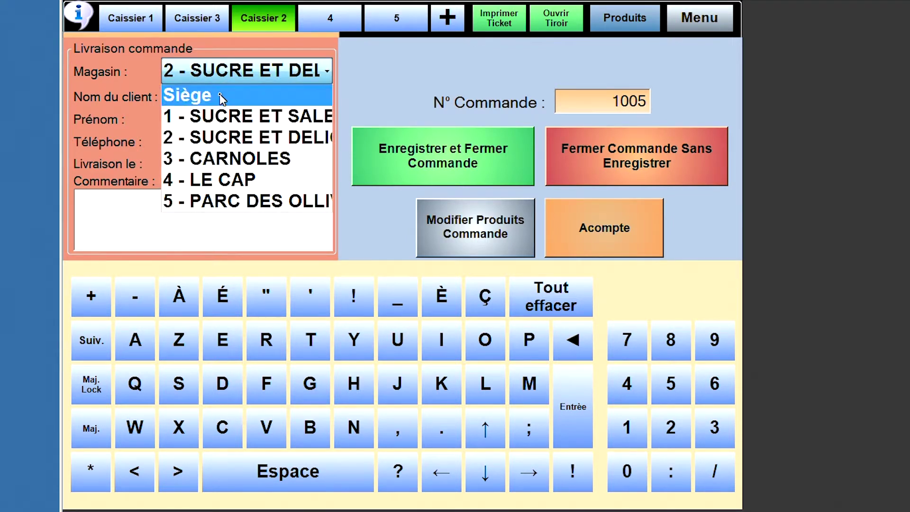
pyautogui.click(219, 94)
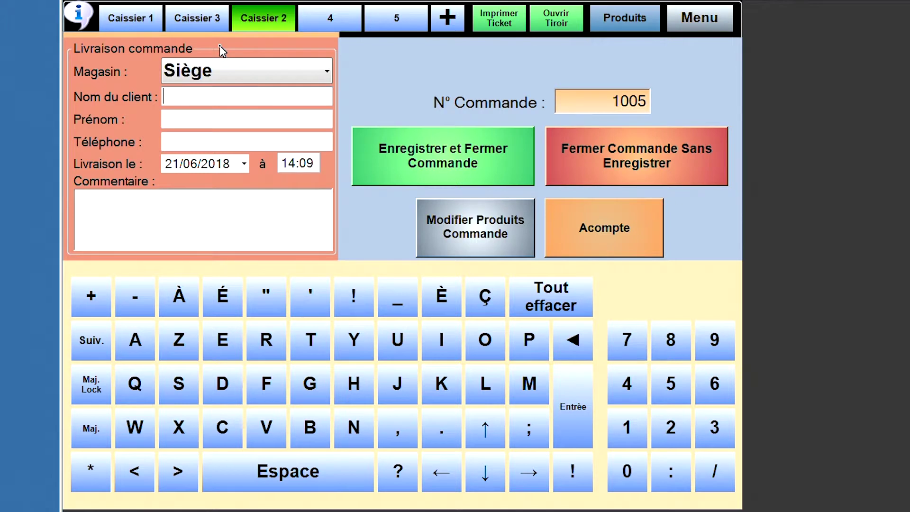
# - Enter the customer's surname and key in their phone number
pyautogui.write('gerard')
pyautogui.press('Tab')
pyautogui.press('Tab')
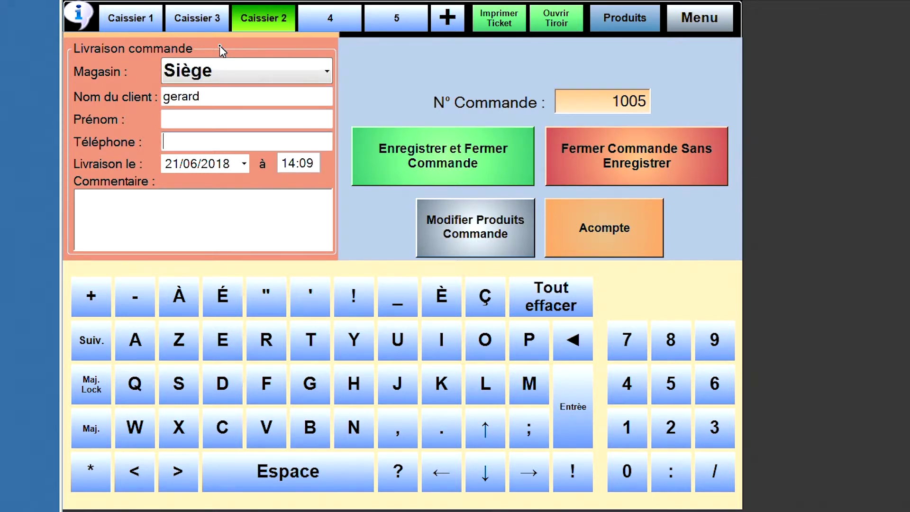
pyautogui.click(628, 470)
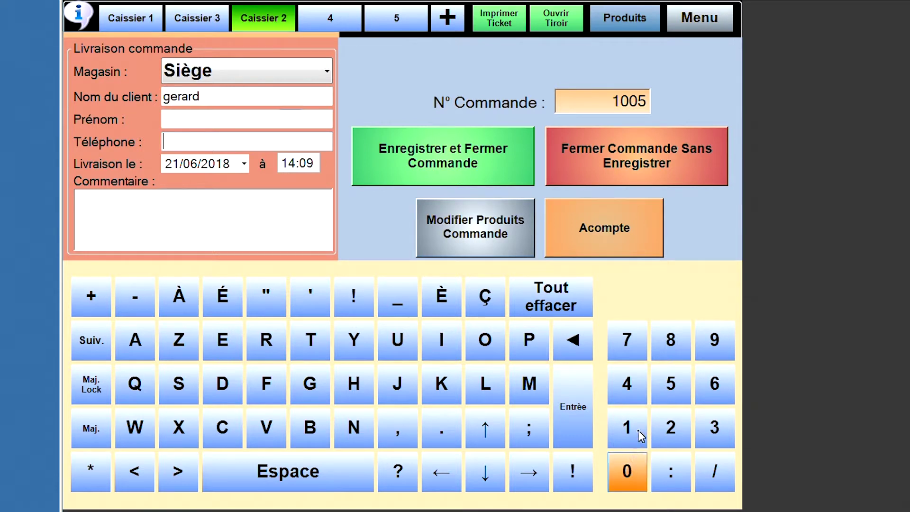
pyautogui.click(640, 435)
pyautogui.click(630, 472)
pyautogui.click(672, 431)
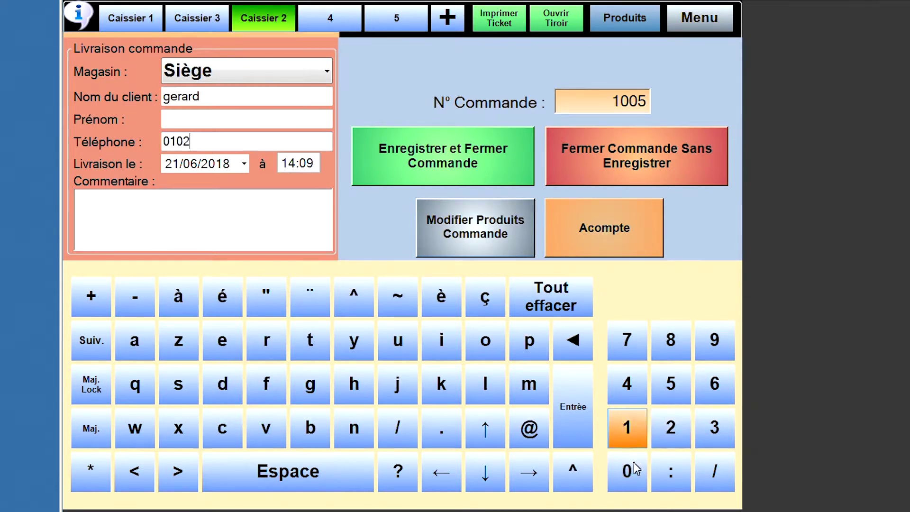
pyautogui.click(634, 467)
pyautogui.click(662, 430)
pyautogui.click(635, 461)
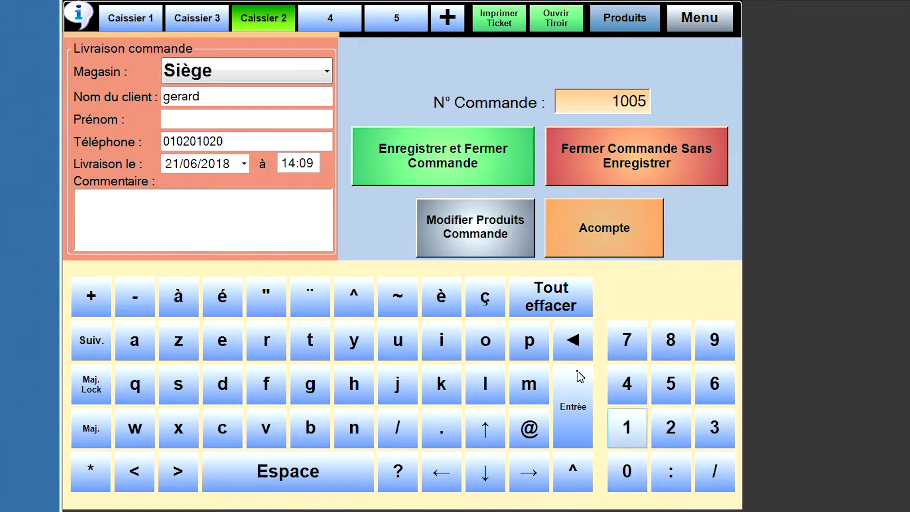
# - Set the delivery to 22/06/2018 at 18:00
pyautogui.click(245, 165)
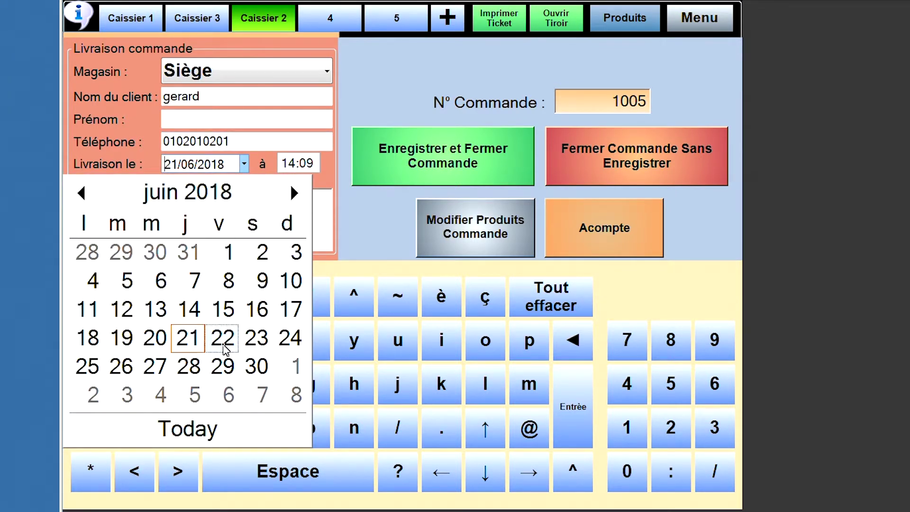
pyautogui.click(226, 349)
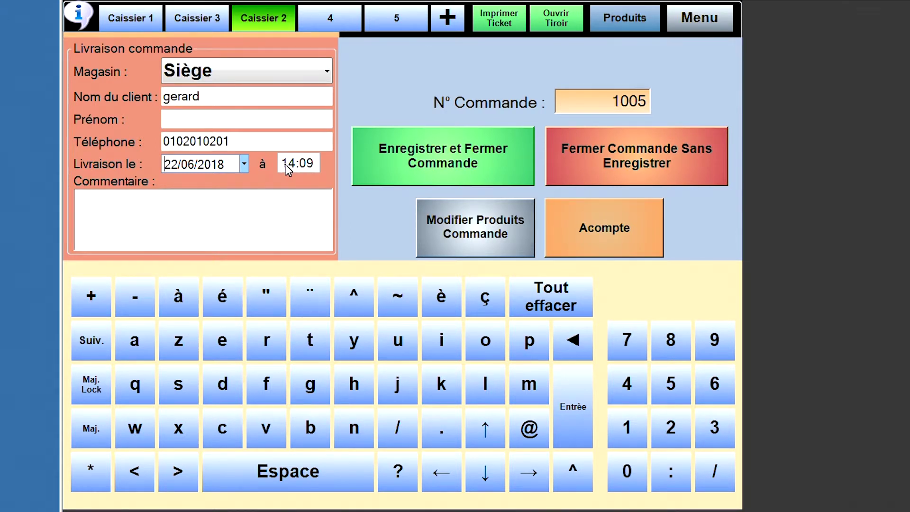
pyautogui.click(319, 166)
pyautogui.click(316, 165)
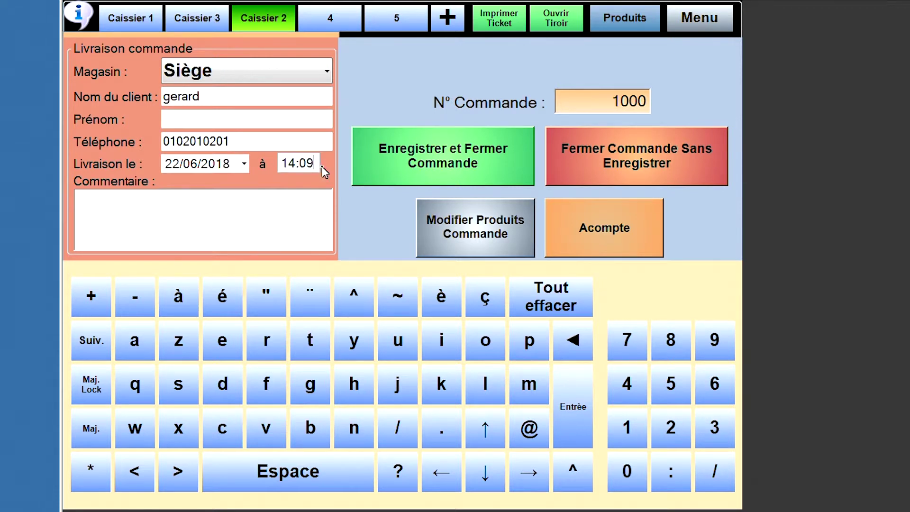
pyautogui.click(276, 162)
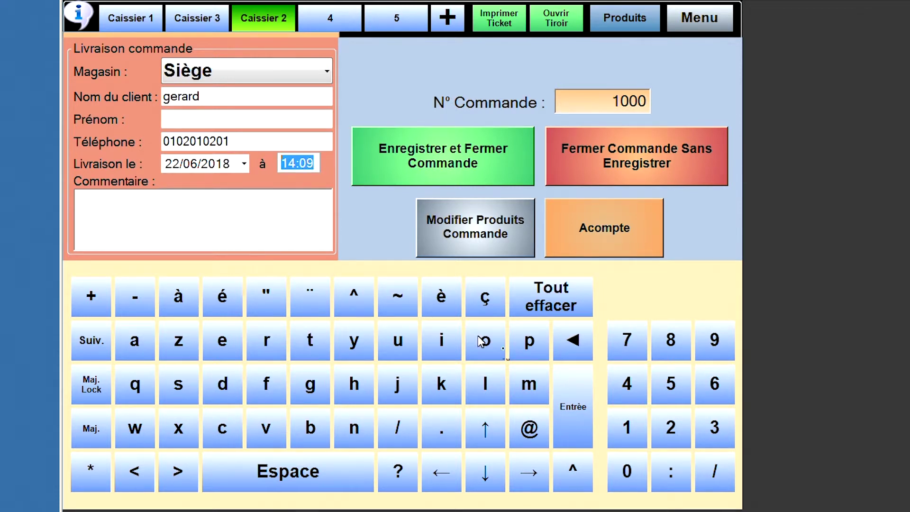
pyautogui.click(628, 425)
pyautogui.click(671, 339)
pyautogui.click(629, 472)
pyautogui.click(630, 473)
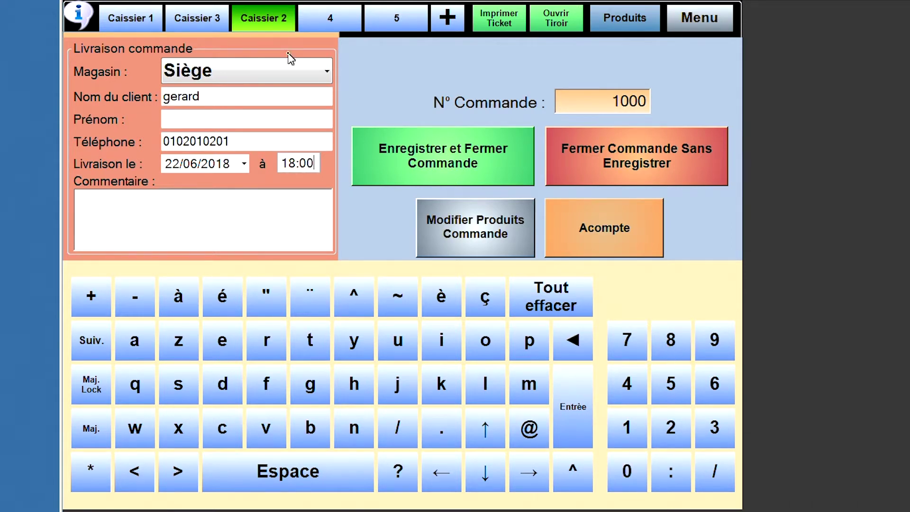
pyautogui.click(188, 212)
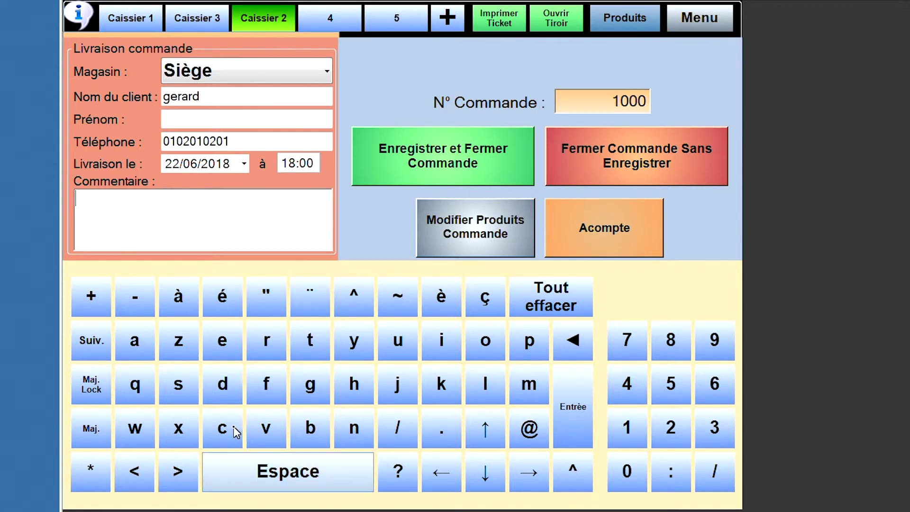
# - Type 'attention bien cuit' into the Commentaire field on the on-screen keyboard
pyautogui.click(136, 352)
pyautogui.click(315, 342)
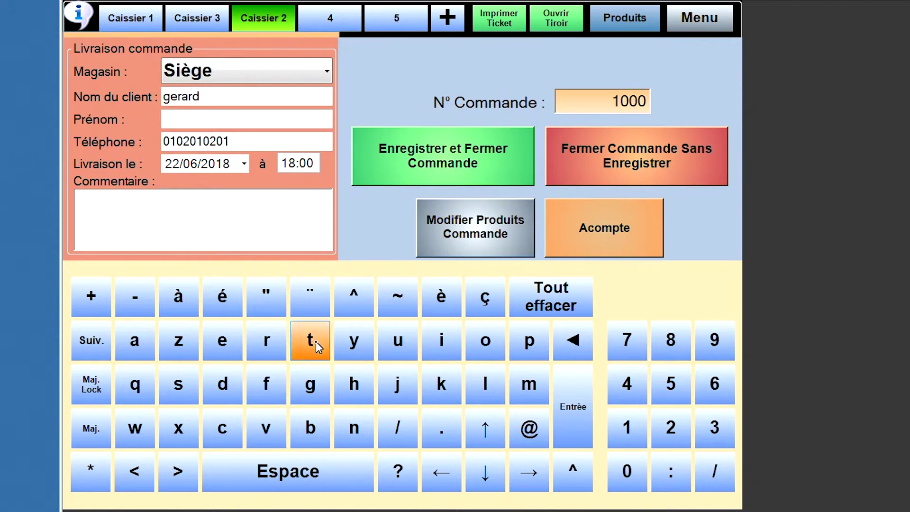
pyautogui.click(211, 348)
pyautogui.click(345, 418)
pyautogui.click(315, 350)
pyautogui.click(458, 349)
pyautogui.click(484, 343)
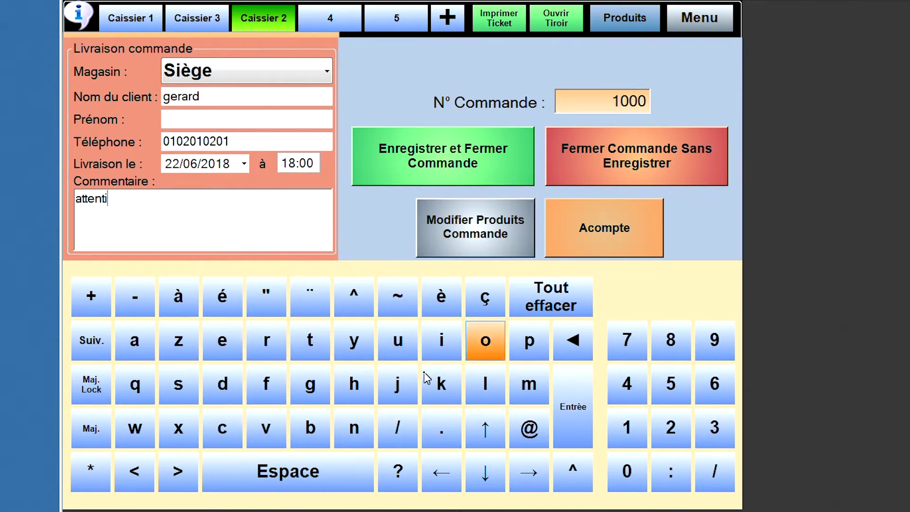
pyautogui.click(351, 432)
pyautogui.click(348, 482)
pyautogui.click(313, 424)
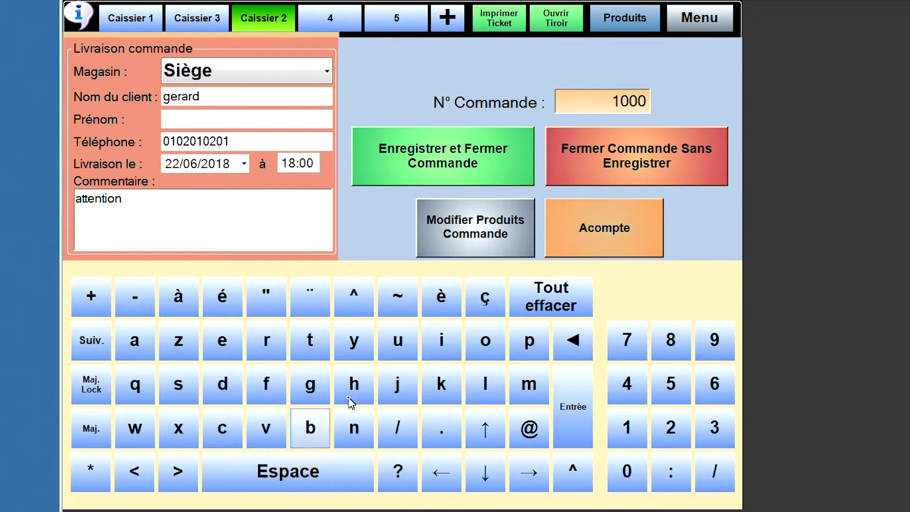
pyautogui.click(436, 346)
pyautogui.click(220, 341)
pyautogui.click(356, 426)
pyautogui.click(334, 477)
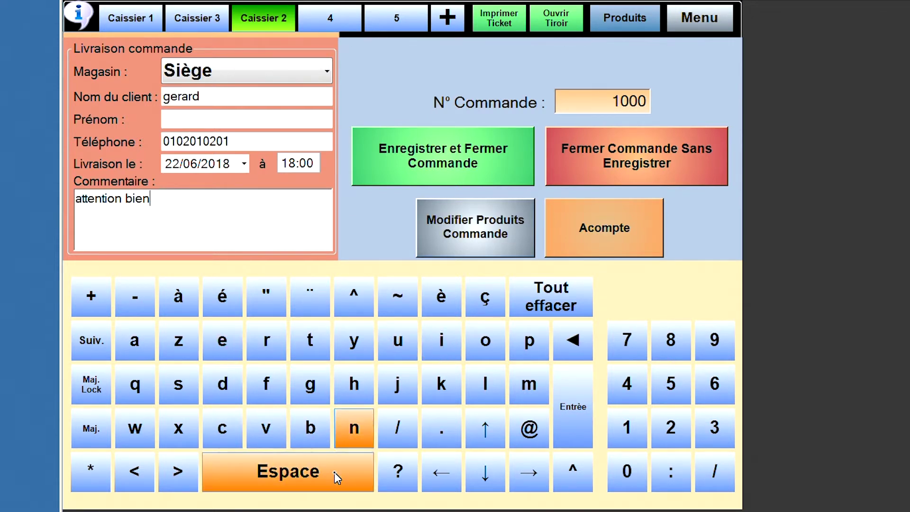
pyautogui.click(217, 431)
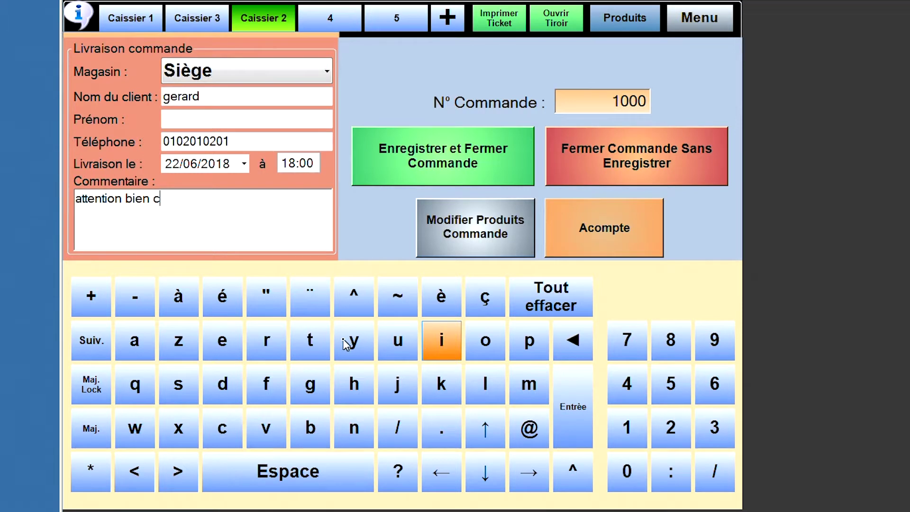
pyautogui.click(302, 343)
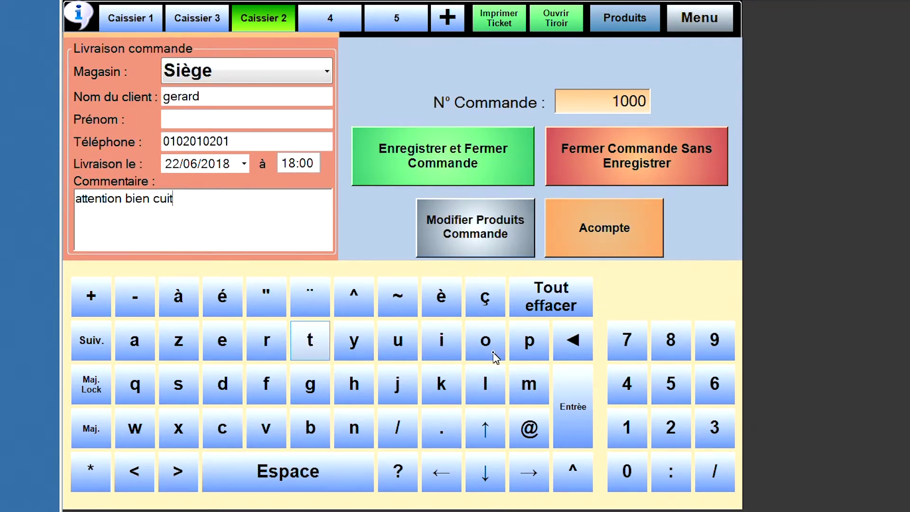
# - Record a 2,00 € Espèces deposit after clearing a mistaken 10, leaving 3,50 € due
pyautogui.click(590, 230)
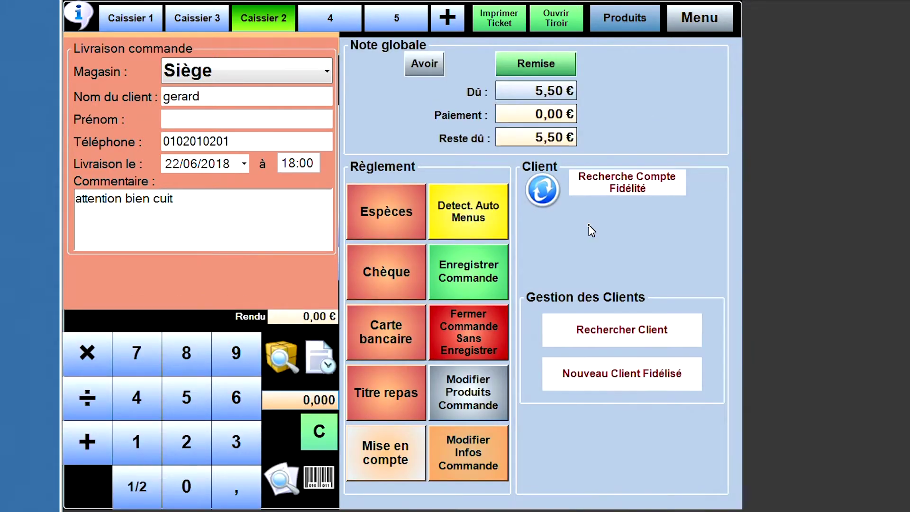
pyautogui.click(138, 438)
pyautogui.click(183, 485)
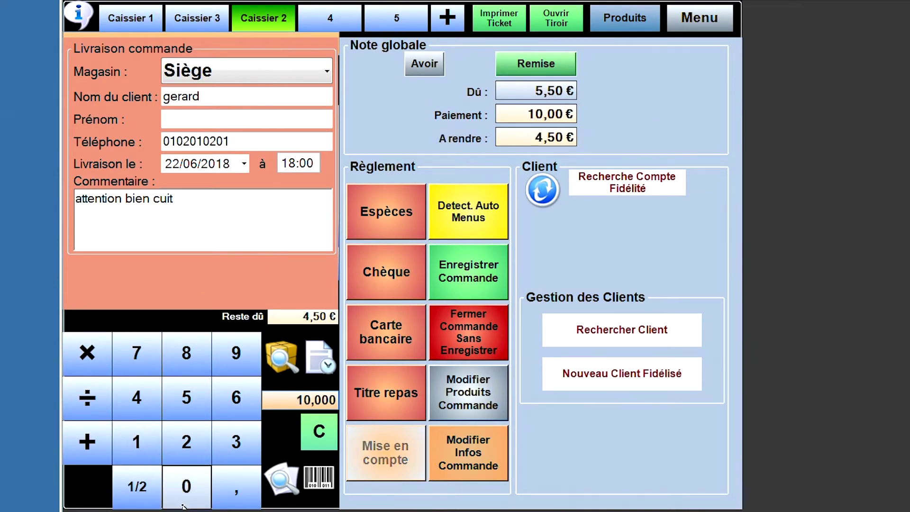
pyautogui.click(314, 436)
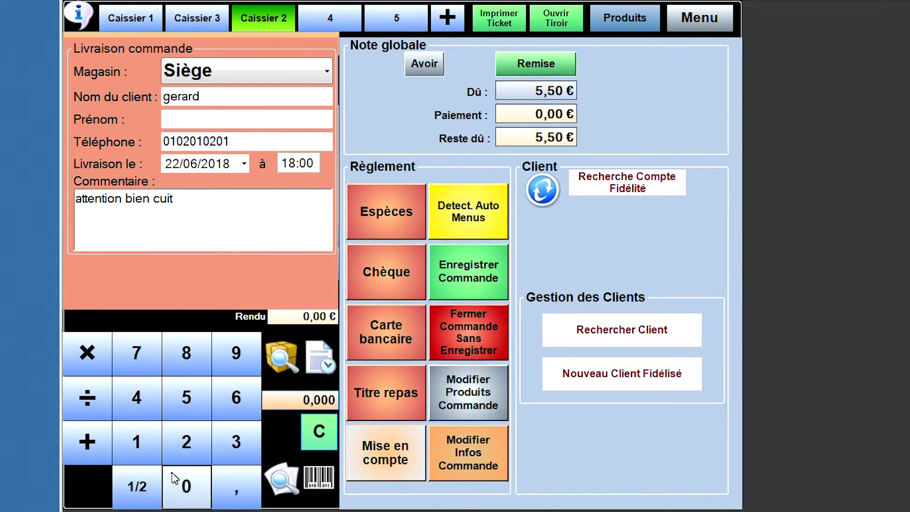
pyautogui.click(190, 455)
pyautogui.click(363, 214)
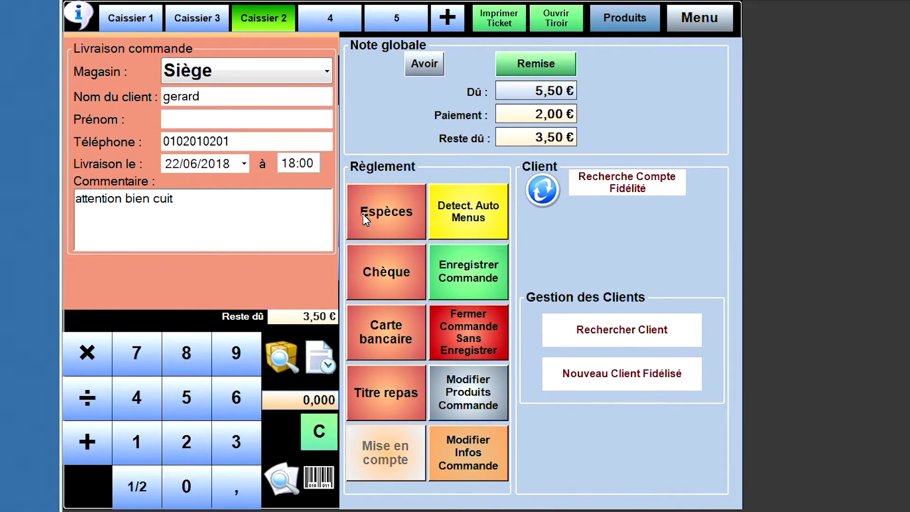
pyautogui.click(362, 214)
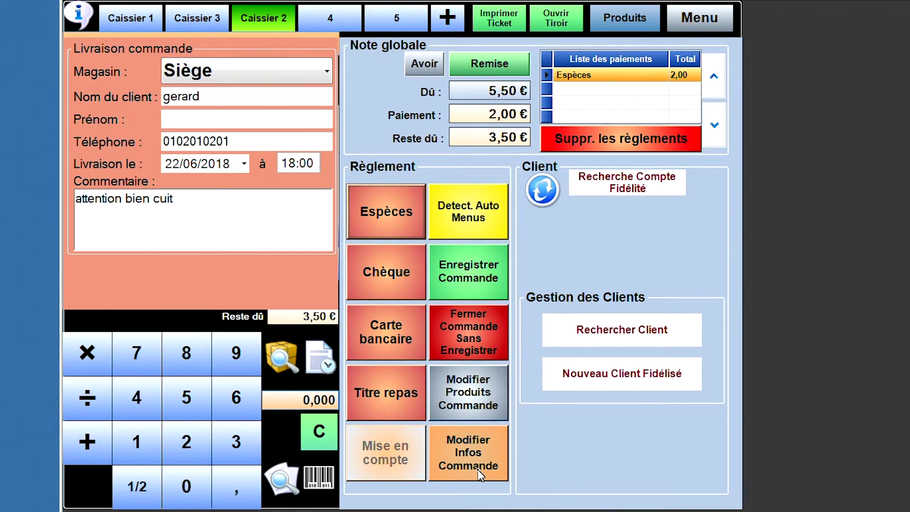
# - Move between order details and deposit screen to check name, phone, 22/06/2018 18:00 delivery and comment
pyautogui.click(235, 99)
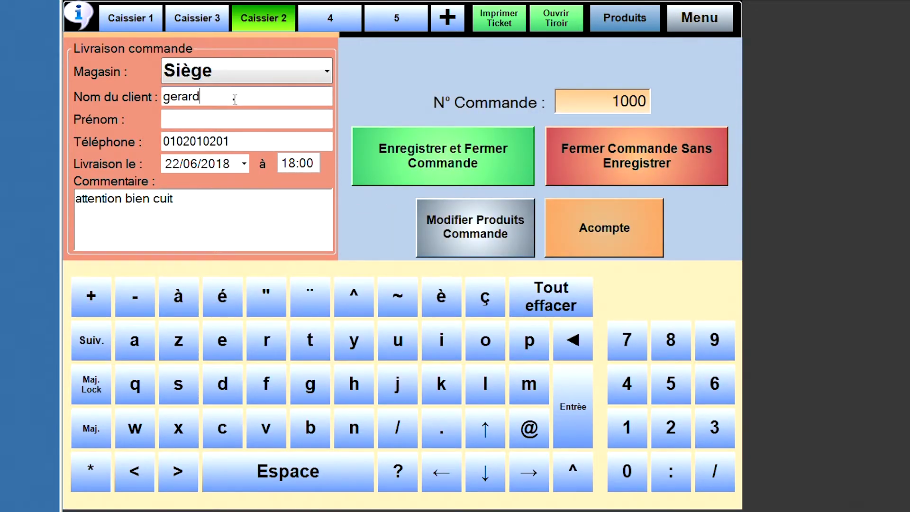
pyautogui.click(598, 235)
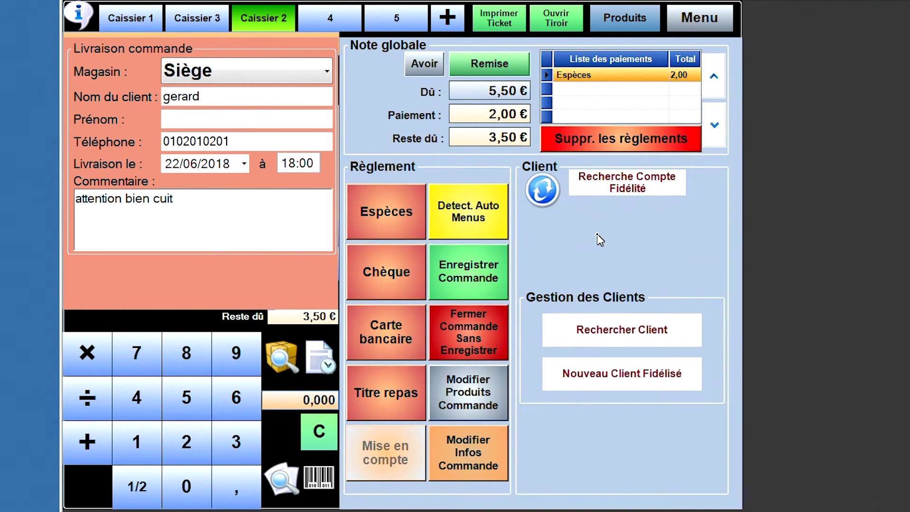
pyautogui.click(488, 460)
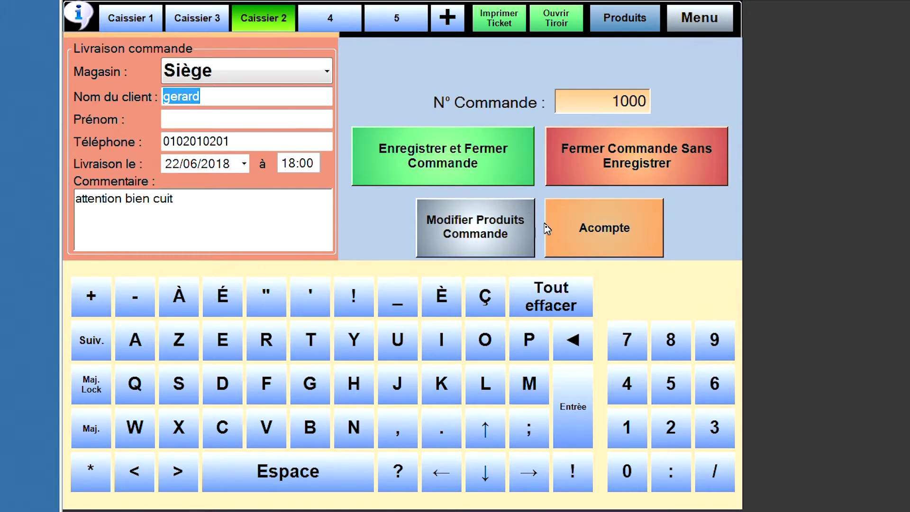
pyautogui.click(598, 252)
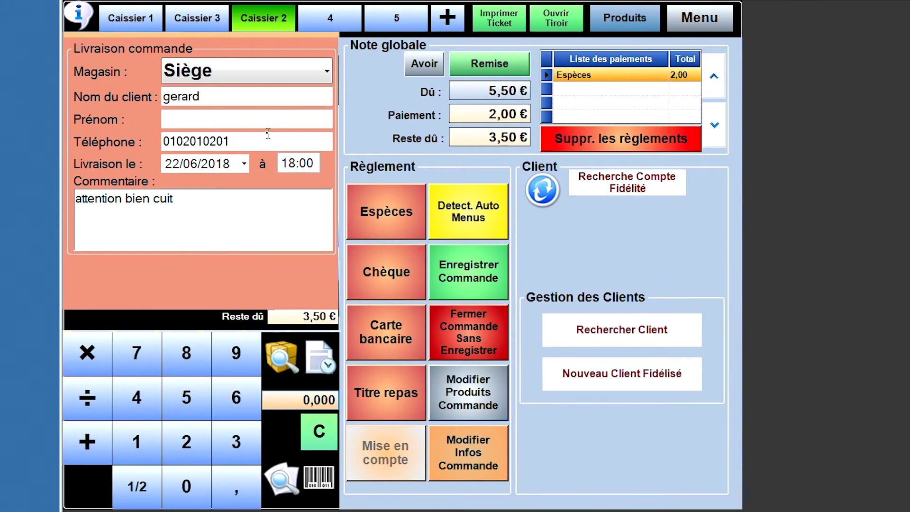
pyautogui.click(247, 142)
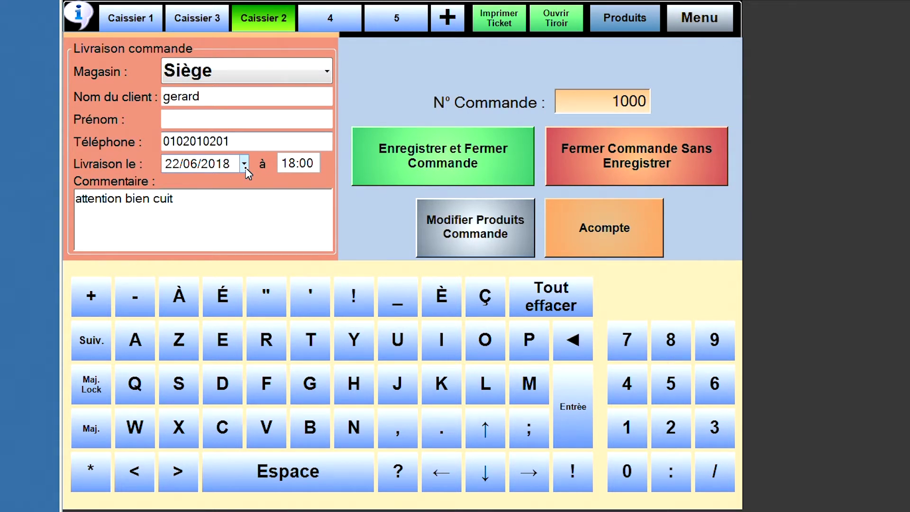
# - Change the delivery date to 23/06/2018 and accept the renumbering to order 1007
pyautogui.click(245, 166)
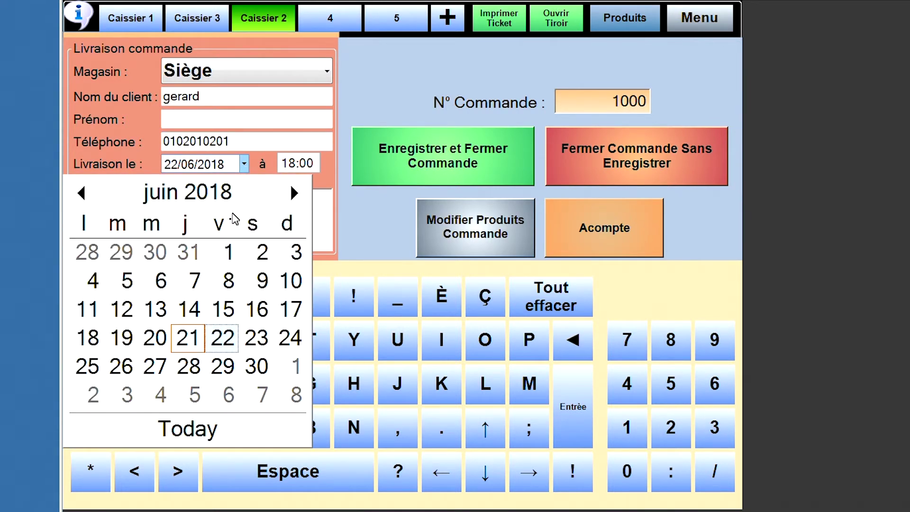
pyautogui.click(258, 338)
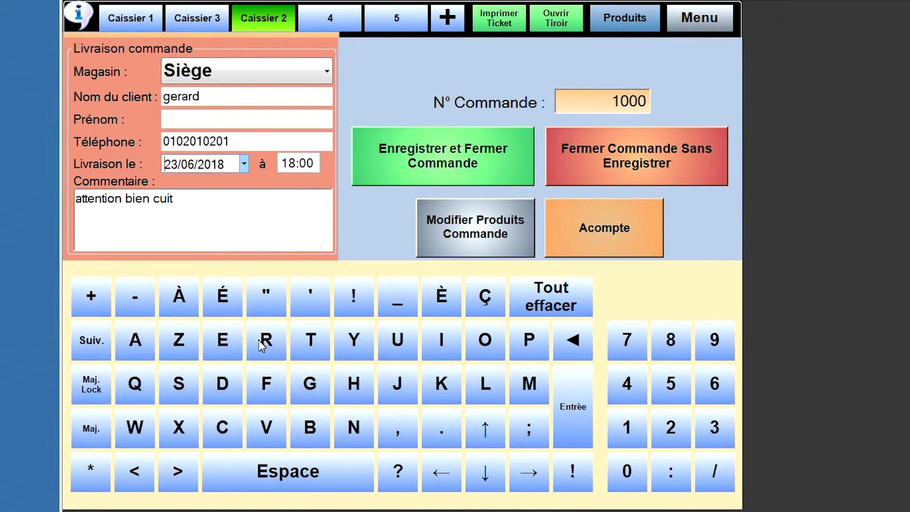
pyautogui.click(620, 247)
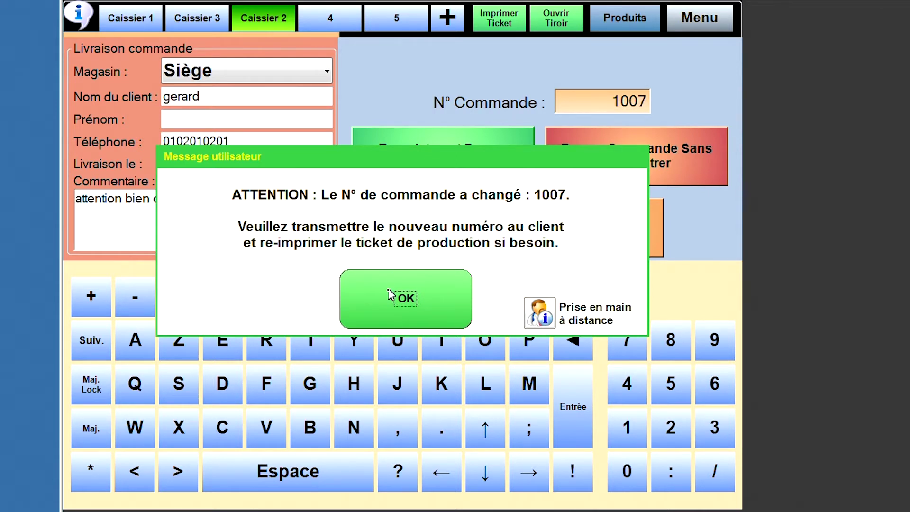
pyautogui.click(398, 299)
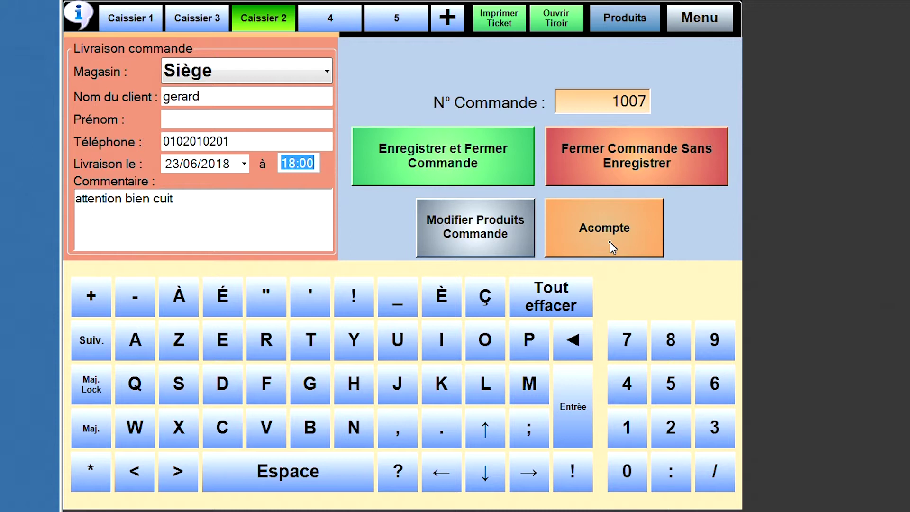
pyautogui.click(610, 243)
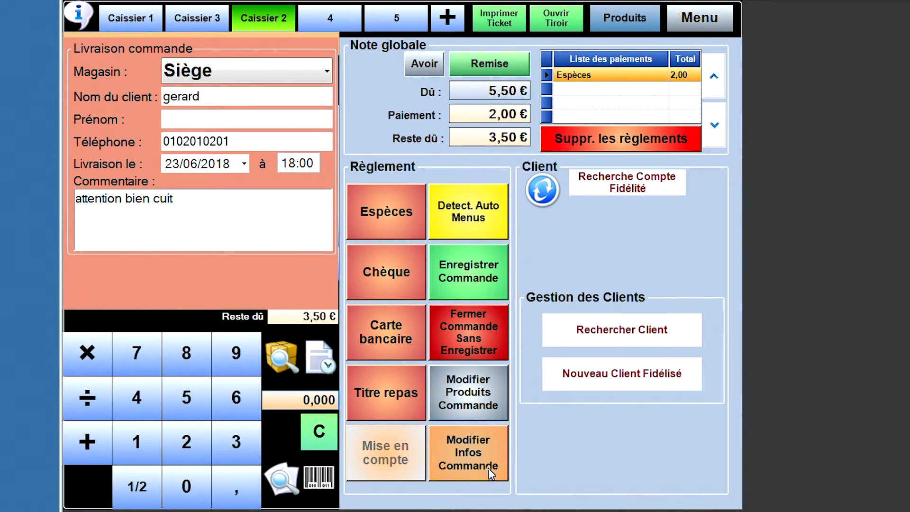
# - Save order 1007 and confirm printing its tickets
pyautogui.click(485, 286)
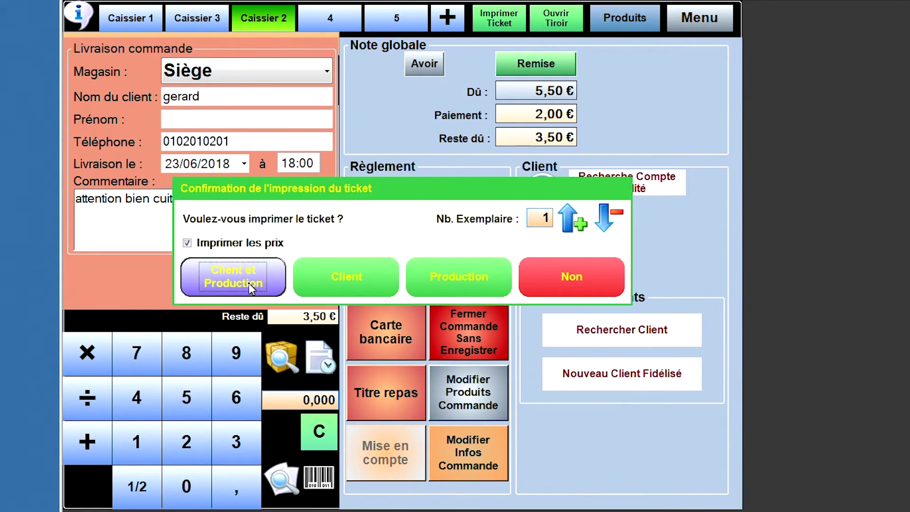
pyautogui.click(326, 280)
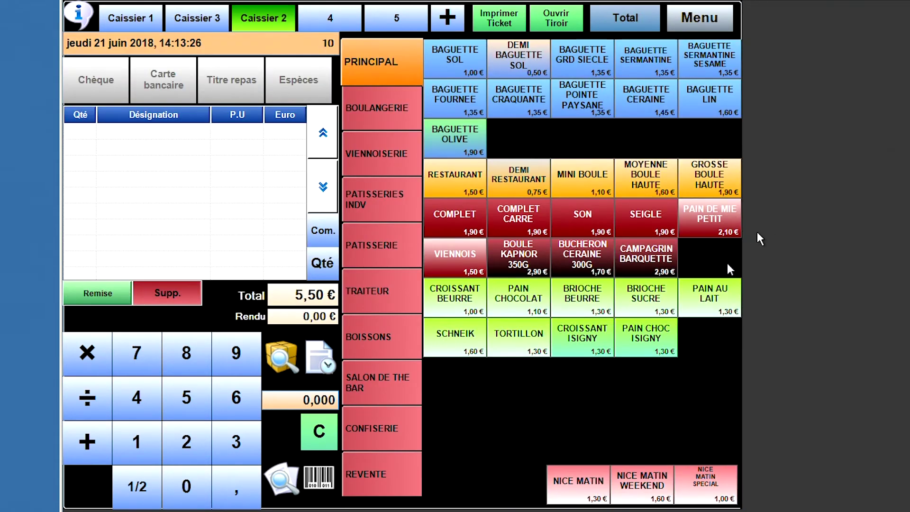
# - Ring up four baguettes (Sol, Fournee, Craquante, Pointe Paysane) and turn them into a customer order
pyautogui.click(456, 75)
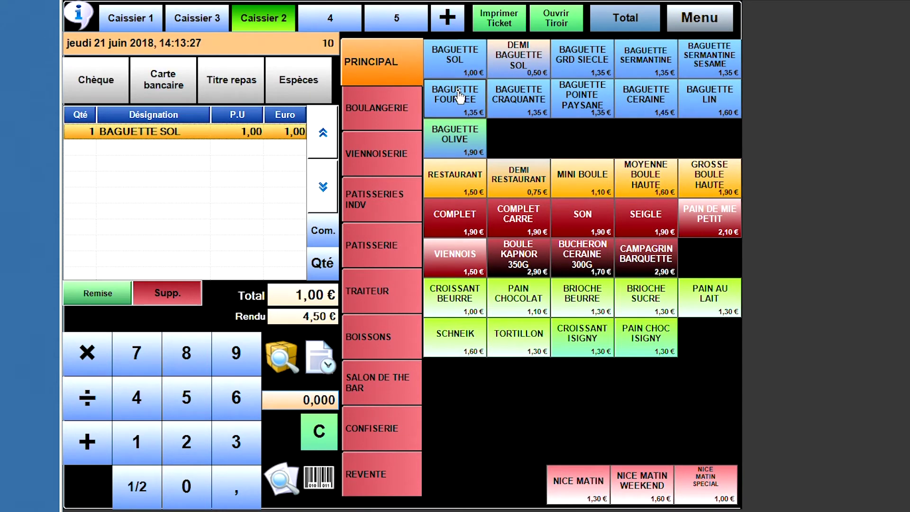
pyautogui.click(456, 95)
pyautogui.click(511, 108)
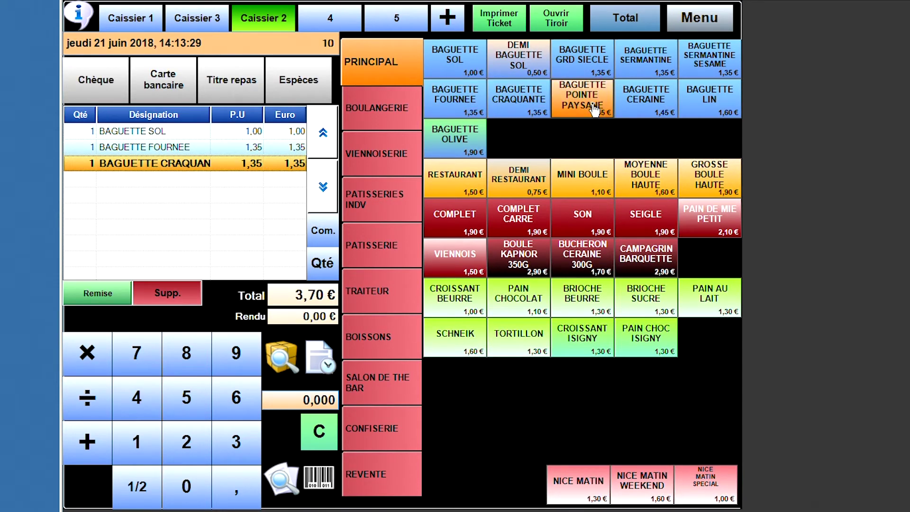
pyautogui.click(600, 108)
pyautogui.click(616, 31)
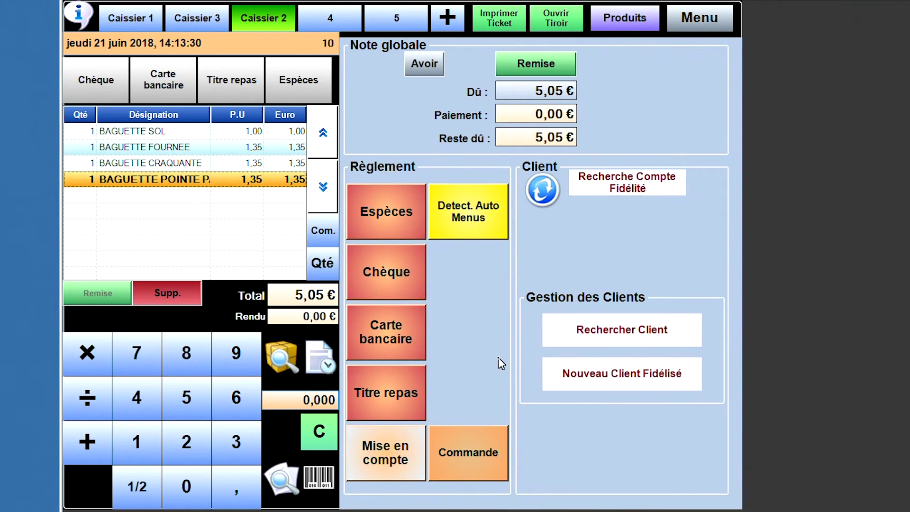
pyautogui.click(462, 454)
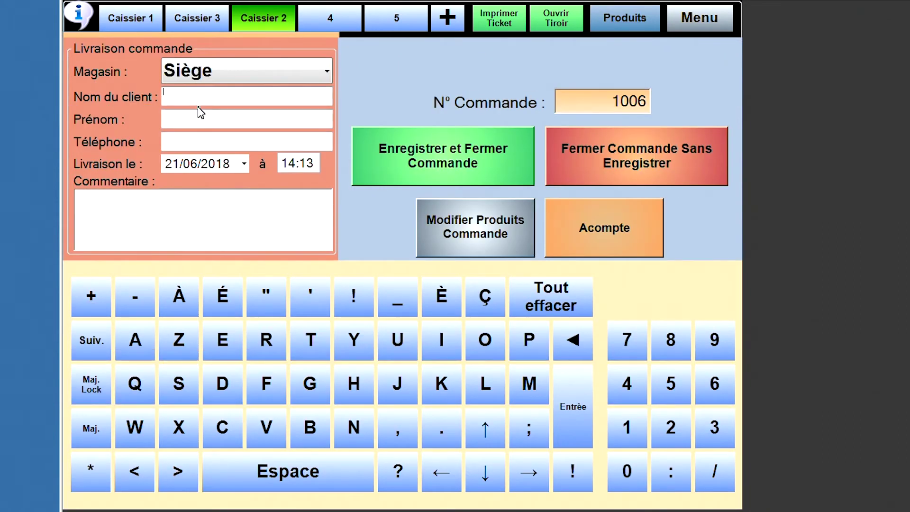
# - Enter TEST as the customer name and a placeholder phone number of zeros
pyautogui.write('TEST')
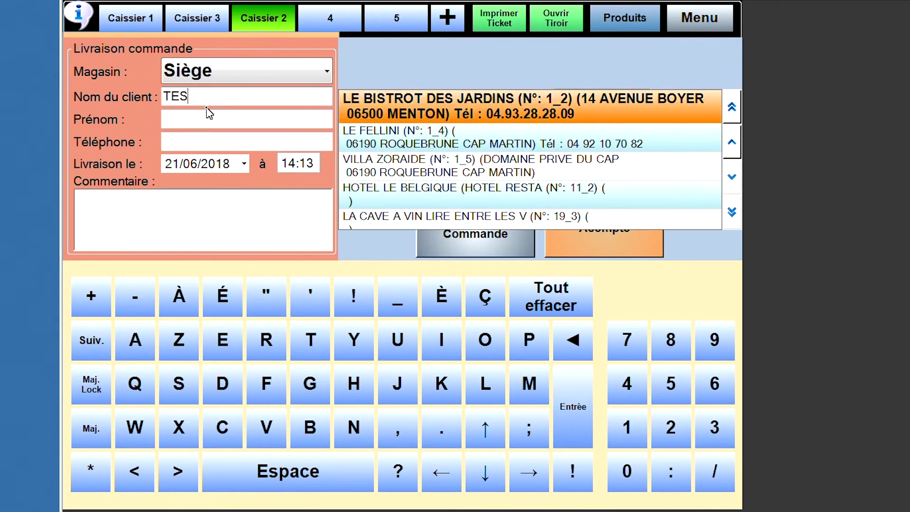
pyautogui.click(198, 142)
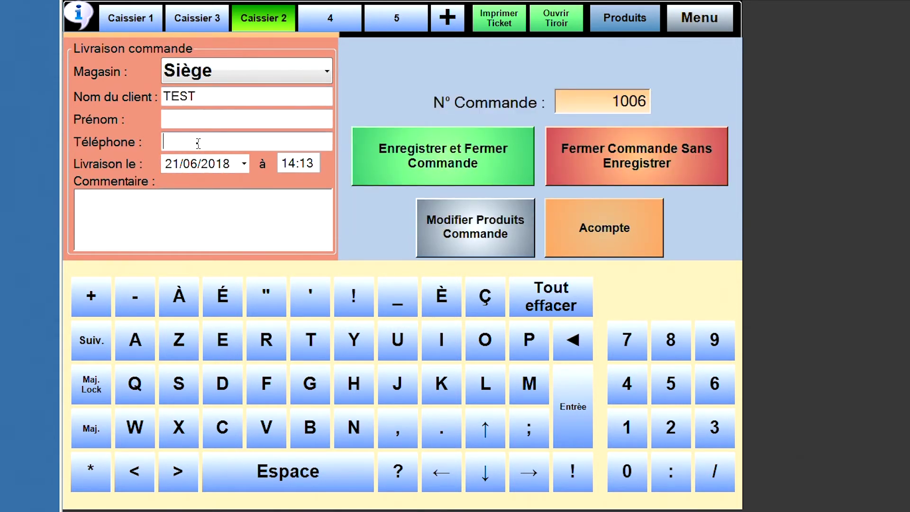
pyautogui.click(629, 471)
pyautogui.click(640, 474)
pyautogui.click(640, 474)
pyautogui.click(640, 474)
pyautogui.click(640, 474)
pyautogui.click(640, 474)
pyautogui.click(640, 474)
pyautogui.click(640, 474)
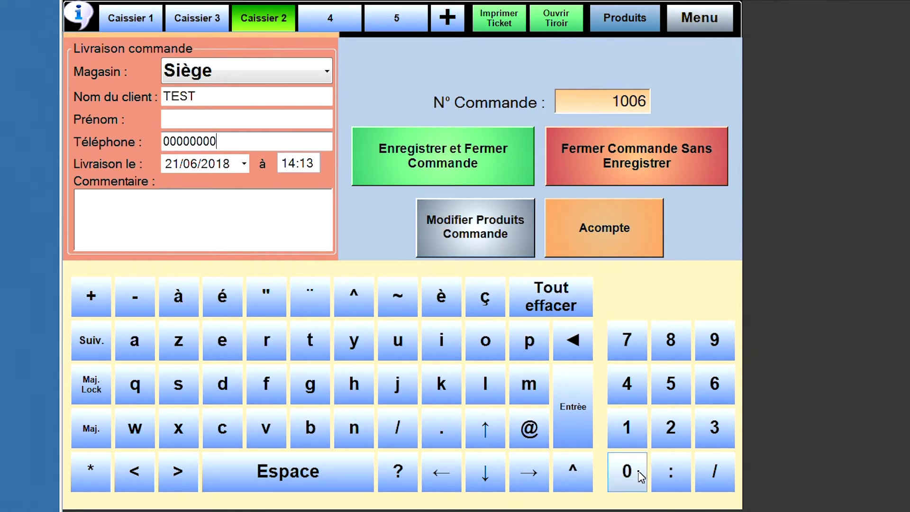
# - Keep delivery on 21/06/2018 and set the delivery time to 19:00
pyautogui.click(244, 164)
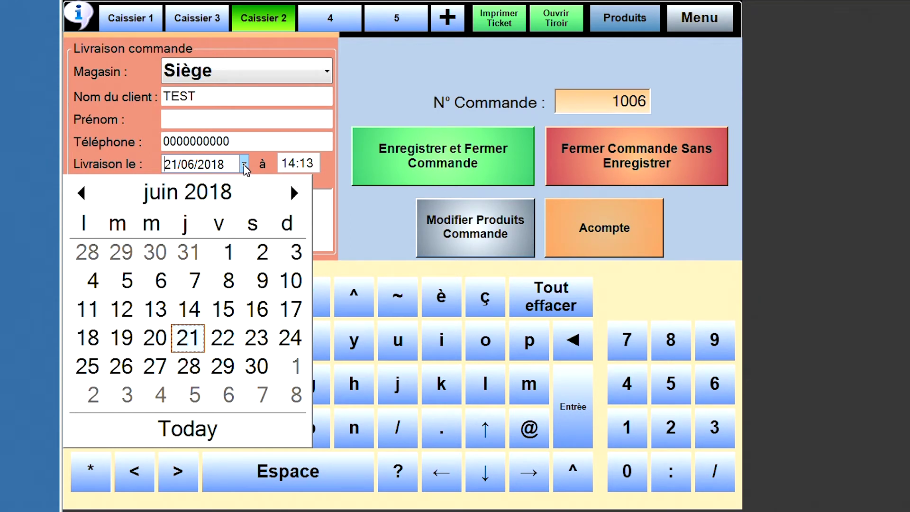
pyautogui.click(244, 164)
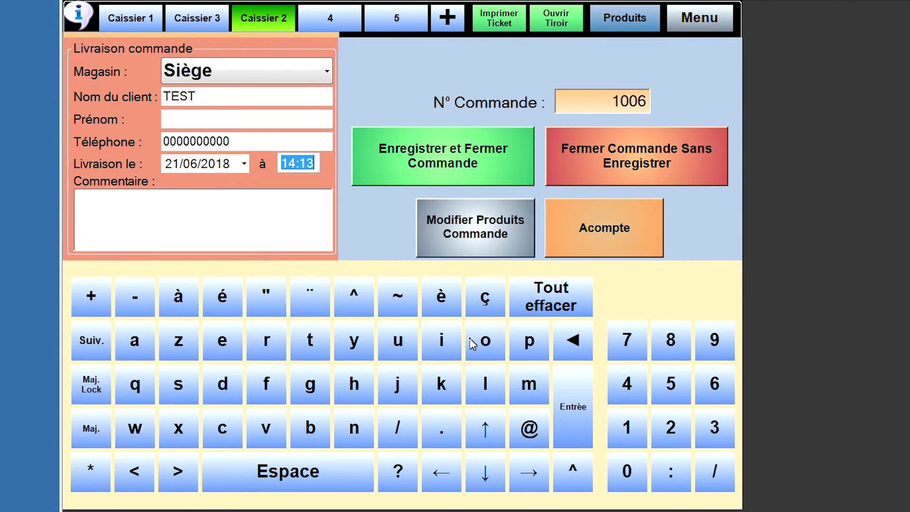
pyautogui.click(711, 349)
pyautogui.click(637, 490)
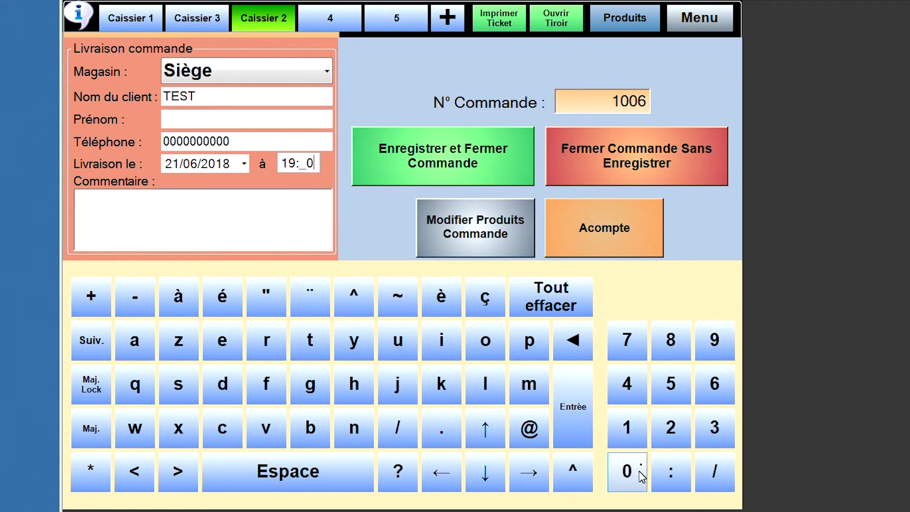
pyautogui.write('0')
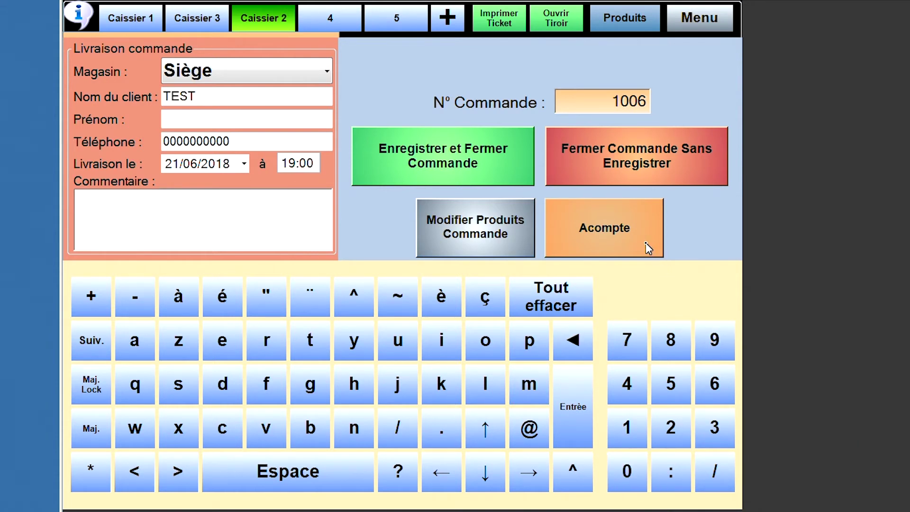
pyautogui.click(648, 247)
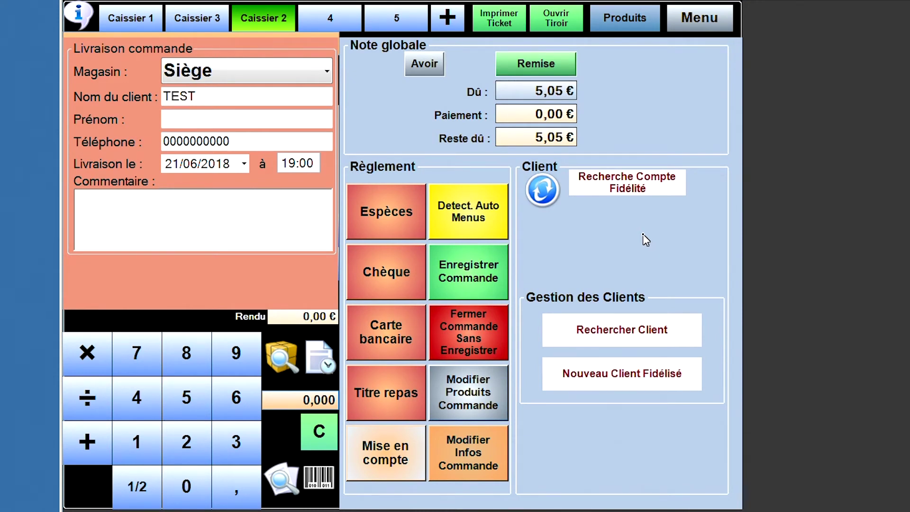
# - Close the order unsaved, void the four baguette lines, and close out the empty 0,00 € ticket
pyautogui.click(476, 335)
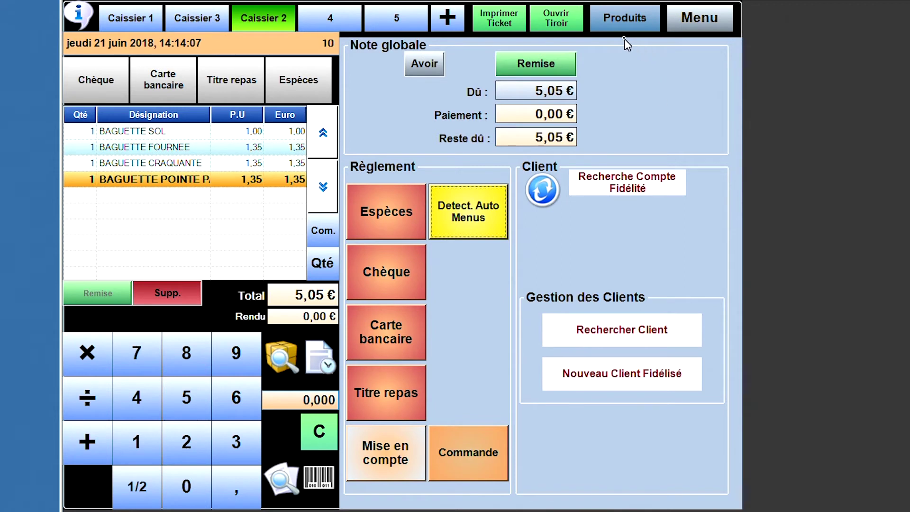
pyautogui.click(611, 18)
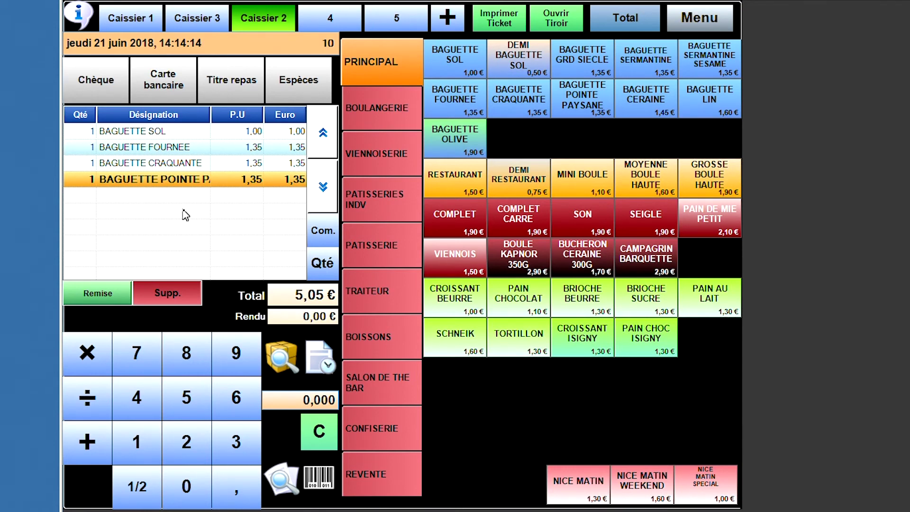
pyautogui.click(186, 298)
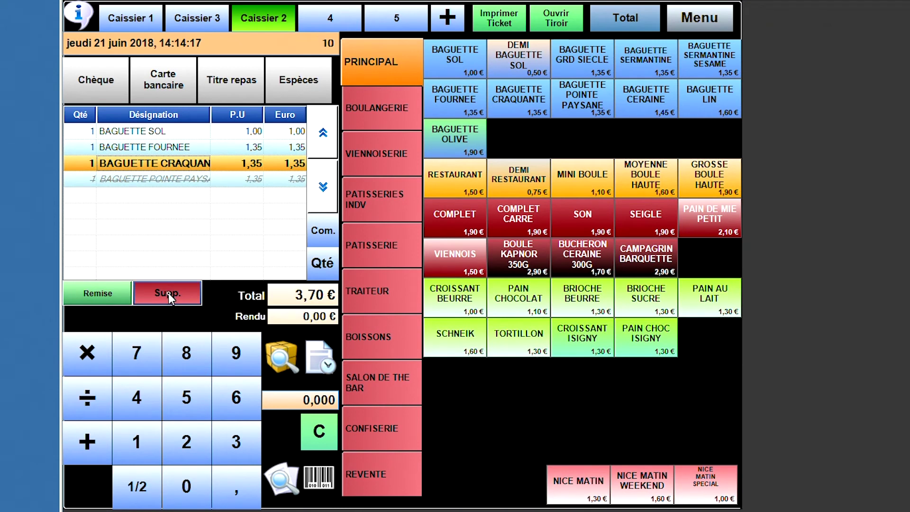
pyautogui.click(168, 292)
pyautogui.click(167, 282)
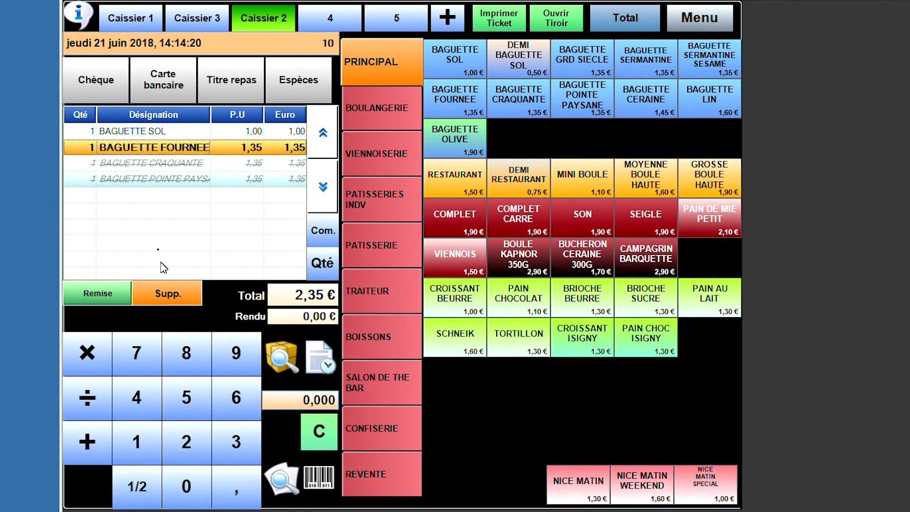
pyautogui.click(176, 292)
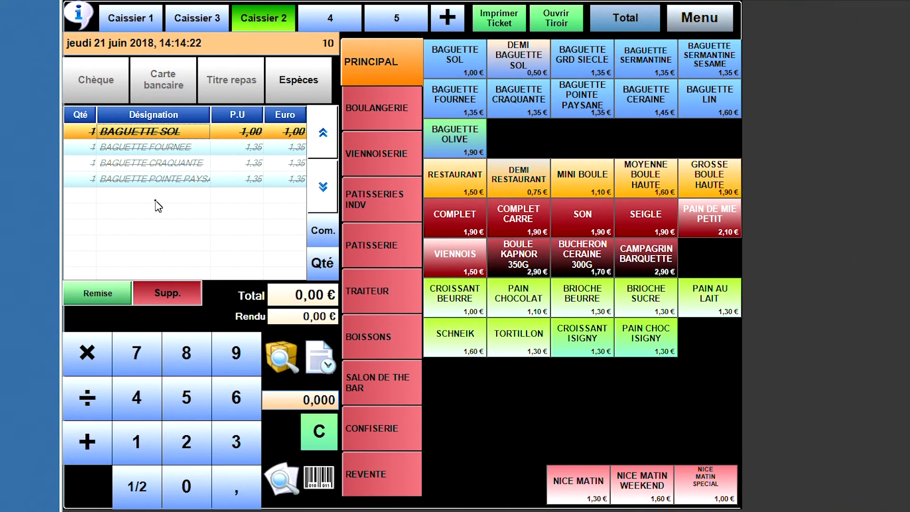
pyautogui.click(291, 87)
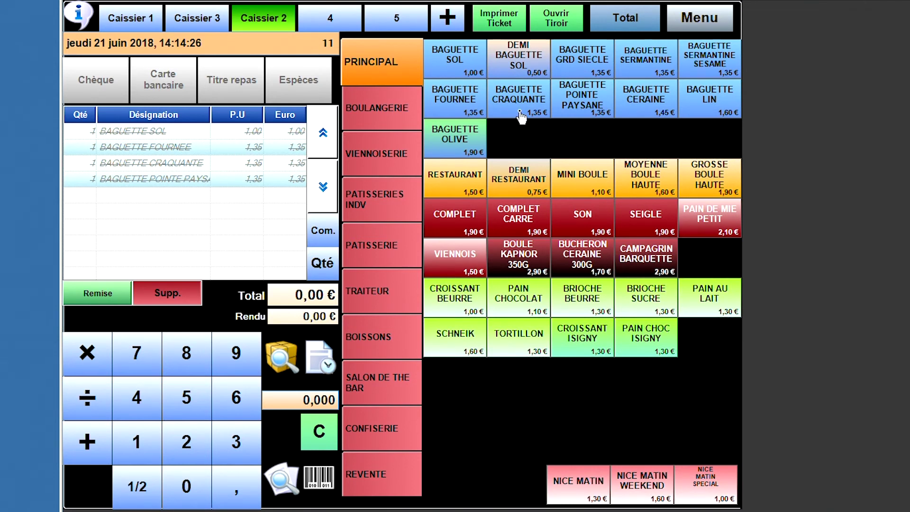
# - Ring up a BAGUETTE SOL and a BAGUETTE FOURNEE and take the 2,35 € in cash
pyautogui.click(453, 72)
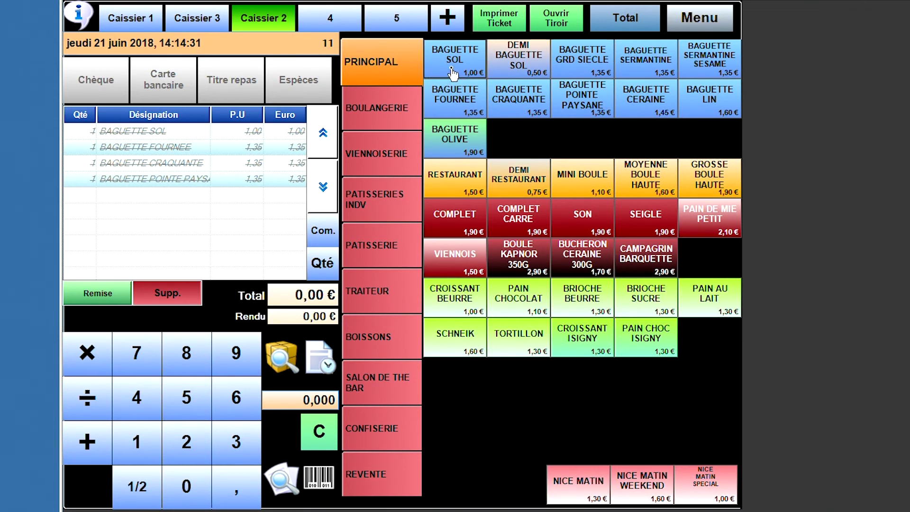
pyautogui.click(457, 106)
pyautogui.click(320, 80)
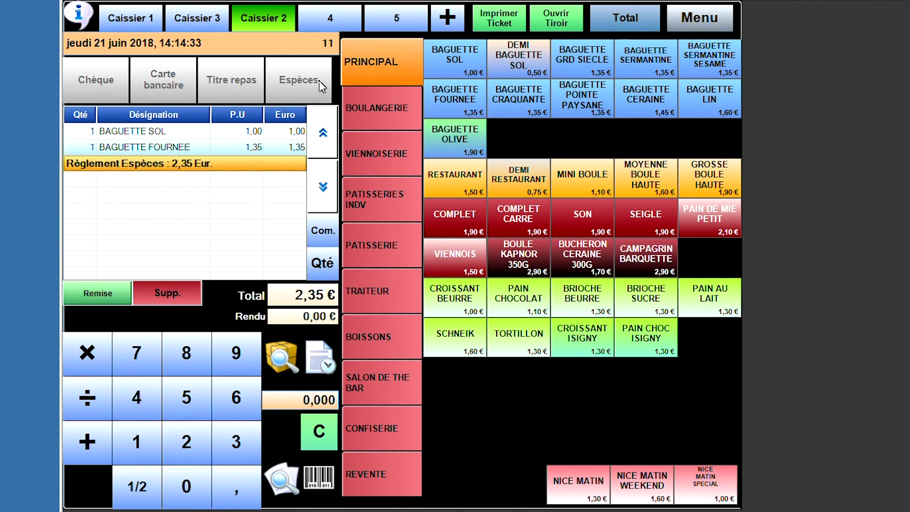